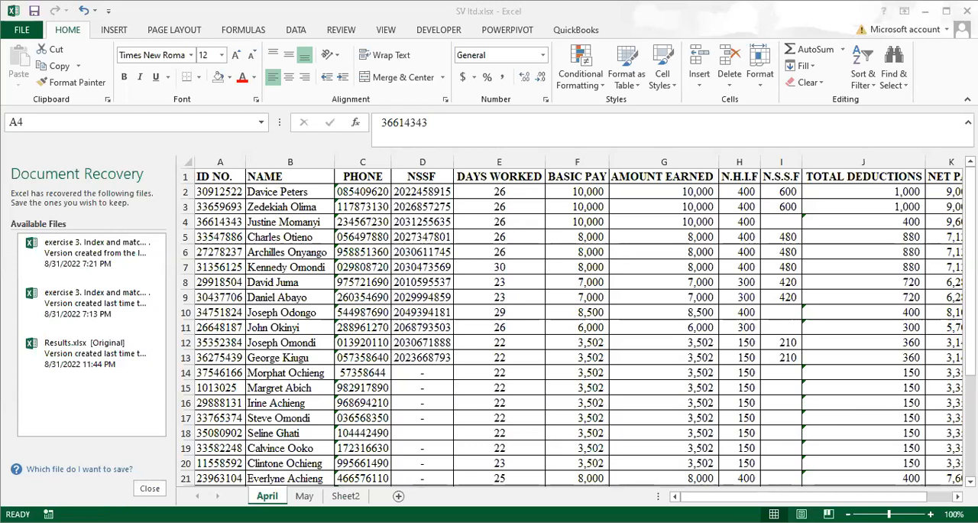
# Compare the employee payroll records on the April and May sheets, looking through their names, pay and deductions
pyautogui.click(711, 496)
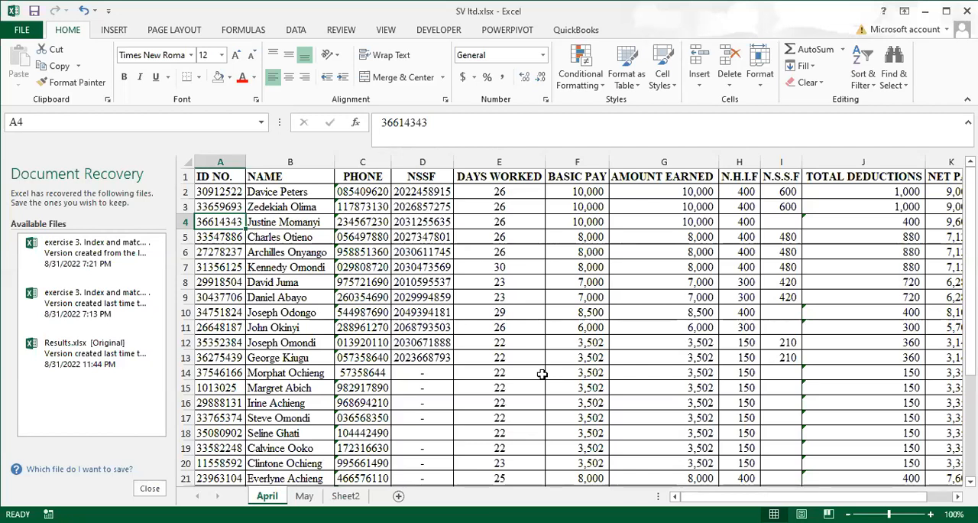
pyautogui.click(301, 212)
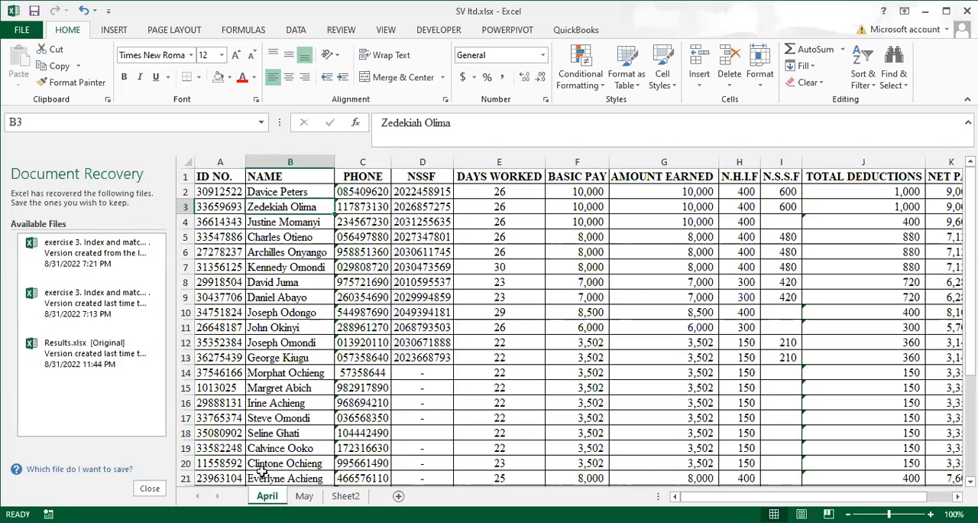
pyautogui.scroll(-2, 271, 296)
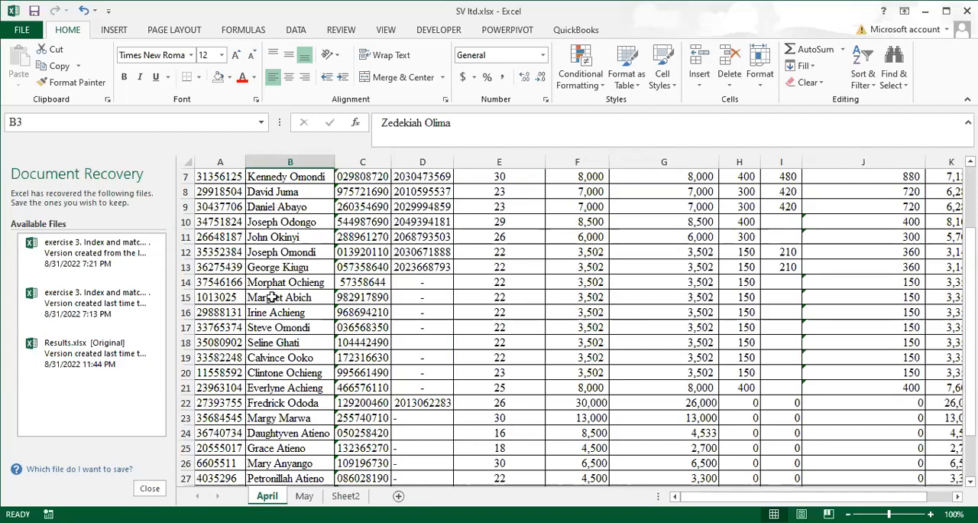
pyautogui.click(305, 496)
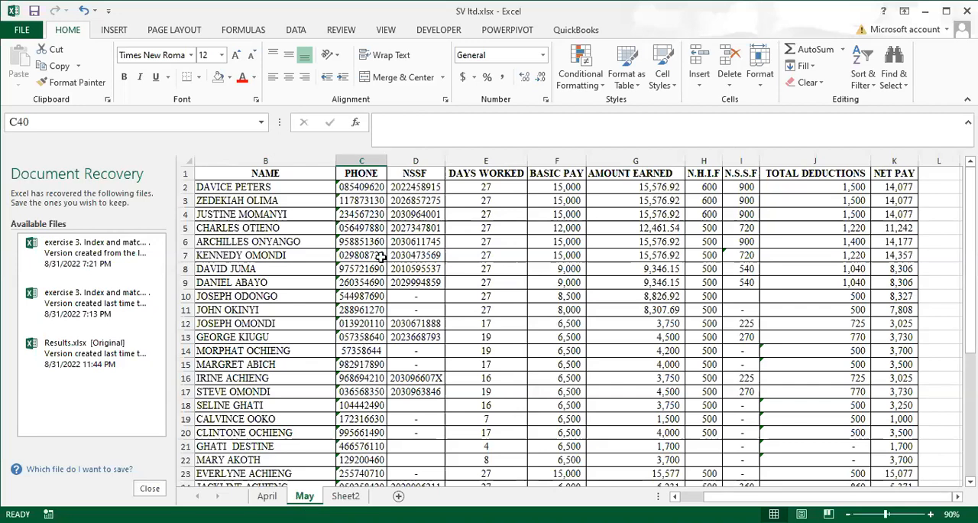
pyautogui.scroll(-1, 379, 264)
pyautogui.scroll(-2, 379, 263)
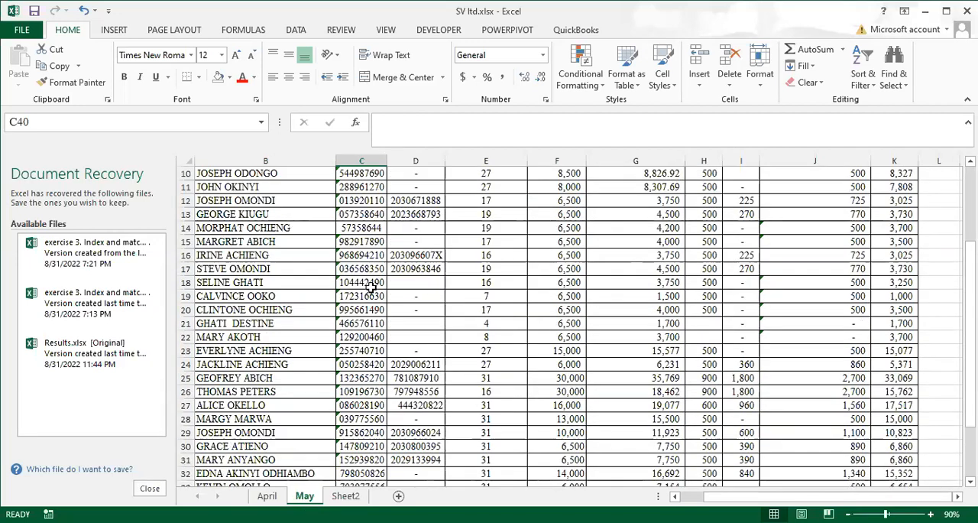
pyautogui.click(321, 337)
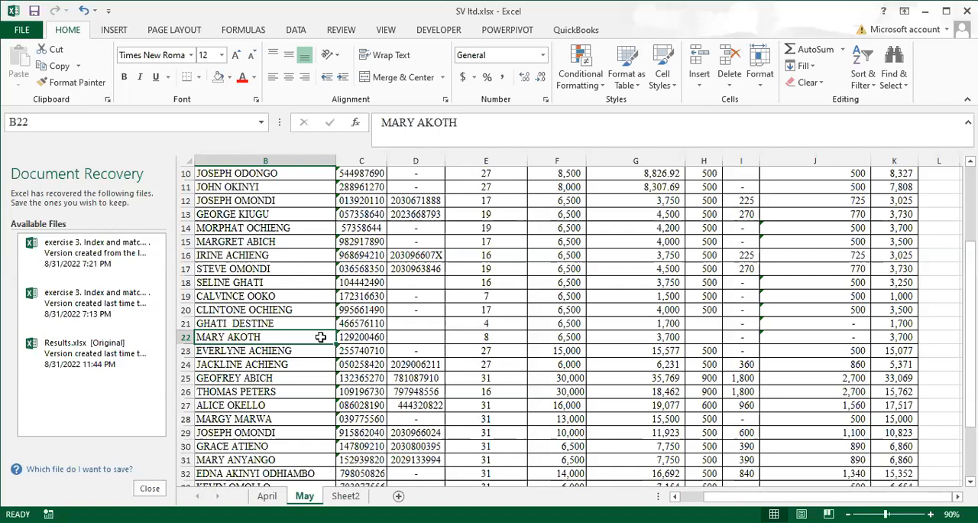
pyautogui.click(268, 497)
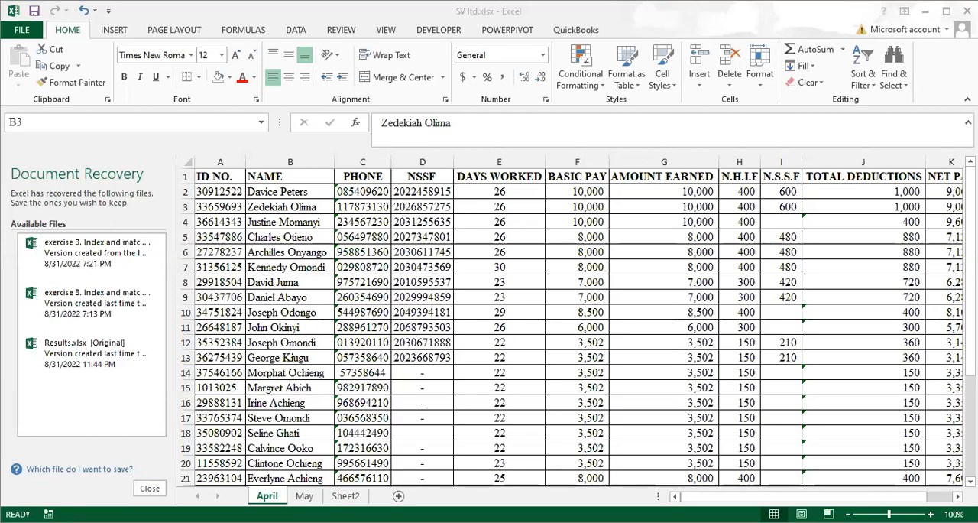
pyautogui.click(629, 400)
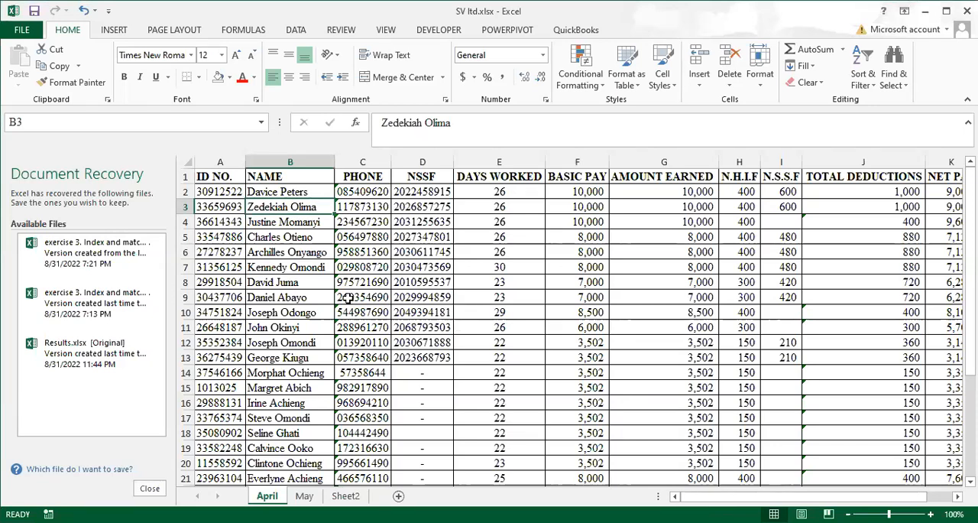
pyautogui.click(305, 496)
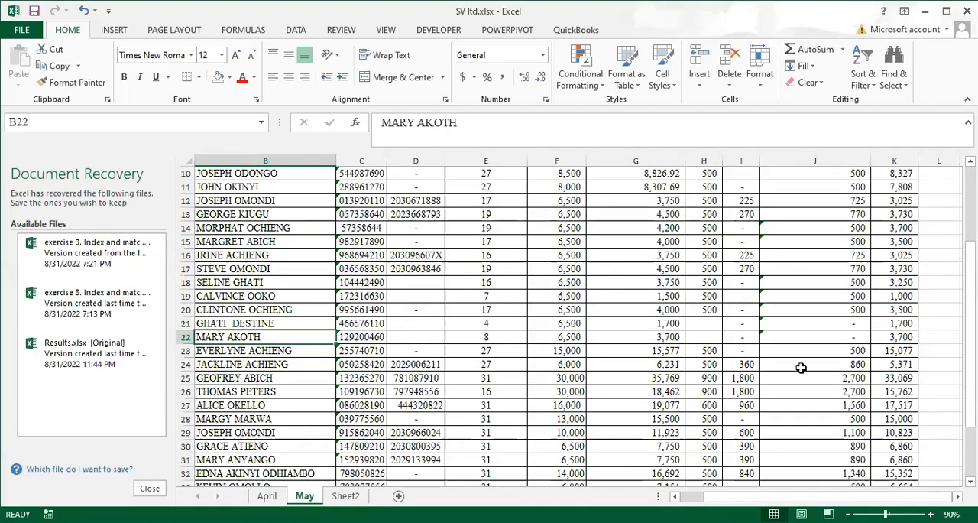
pyautogui.scroll(3, 768, 370)
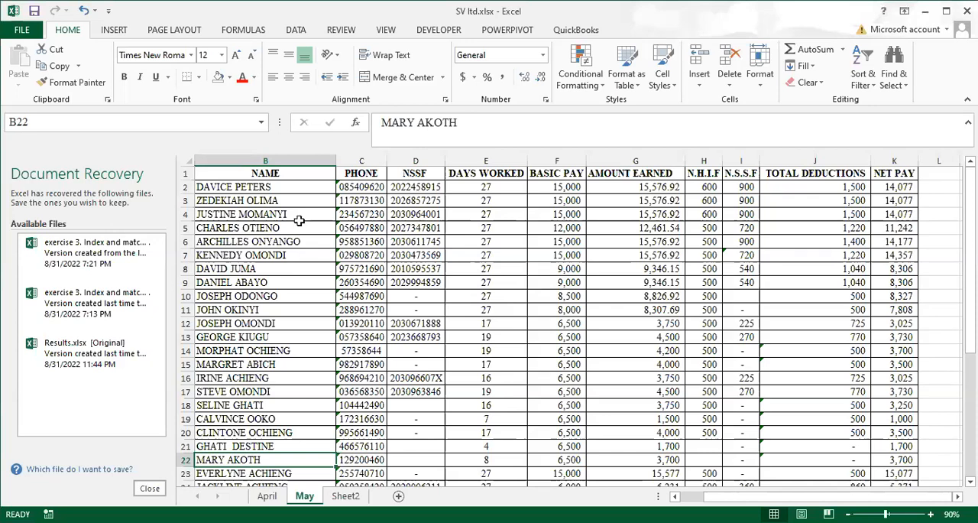
# Close the Document Recovery pane and return to the April sheet
pyautogui.click(146, 488)
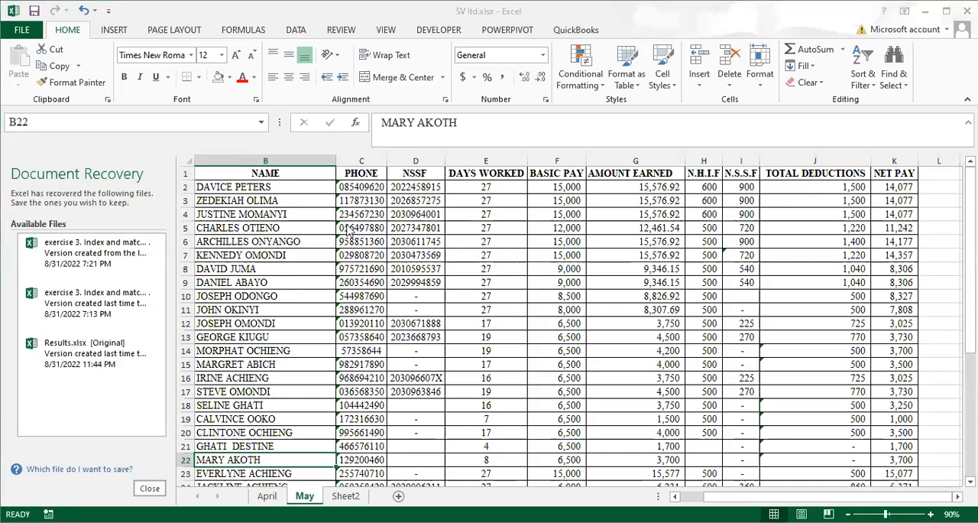
pyautogui.click(354, 228)
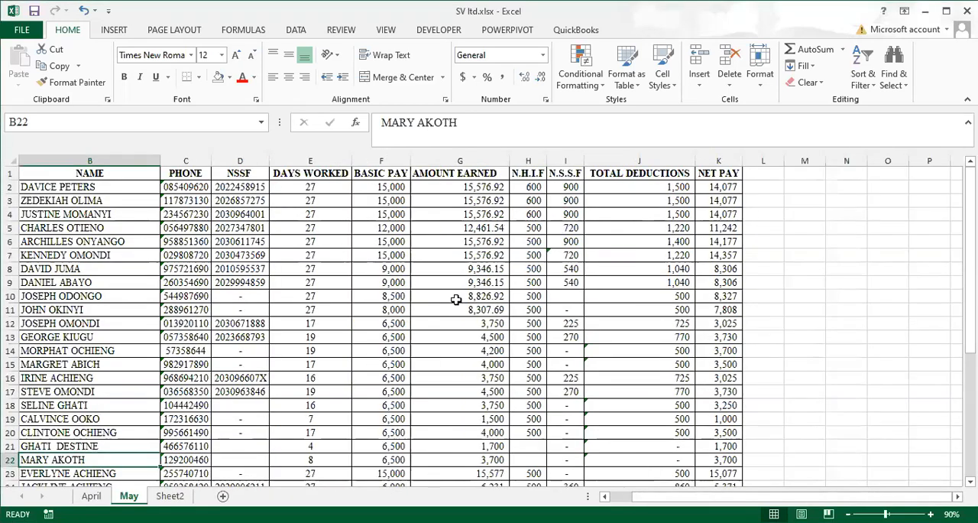
pyautogui.click(282, 311)
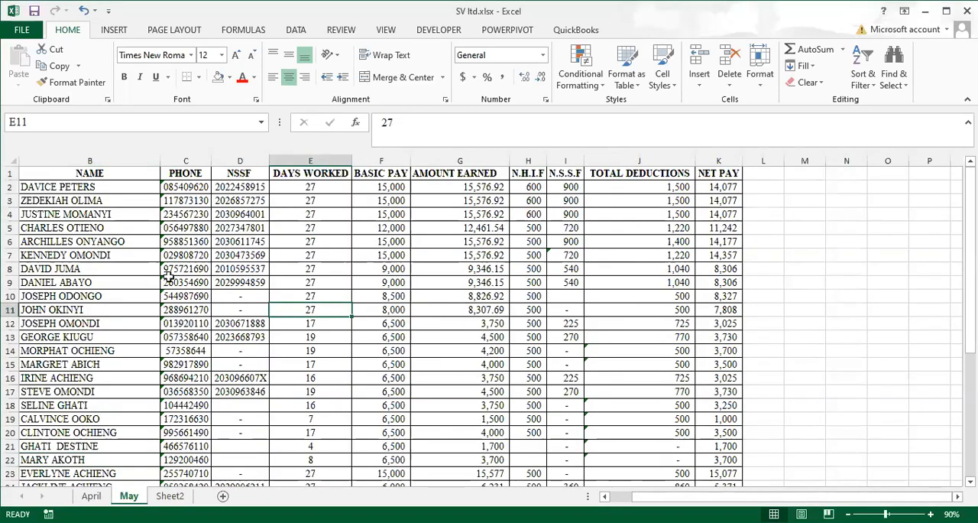
pyautogui.click(91, 496)
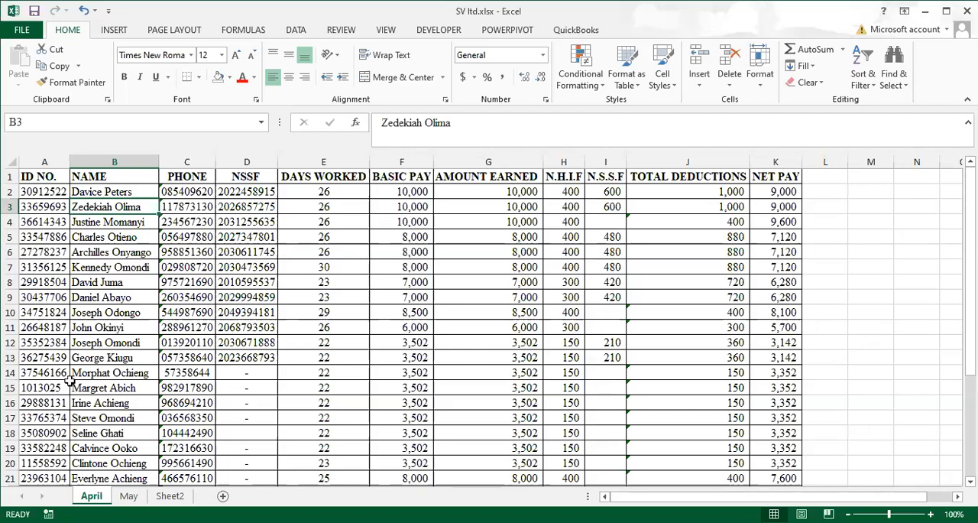
# Add the column header "may payrol" in cell L1, beside the NET PAY header
pyautogui.click(837, 175)
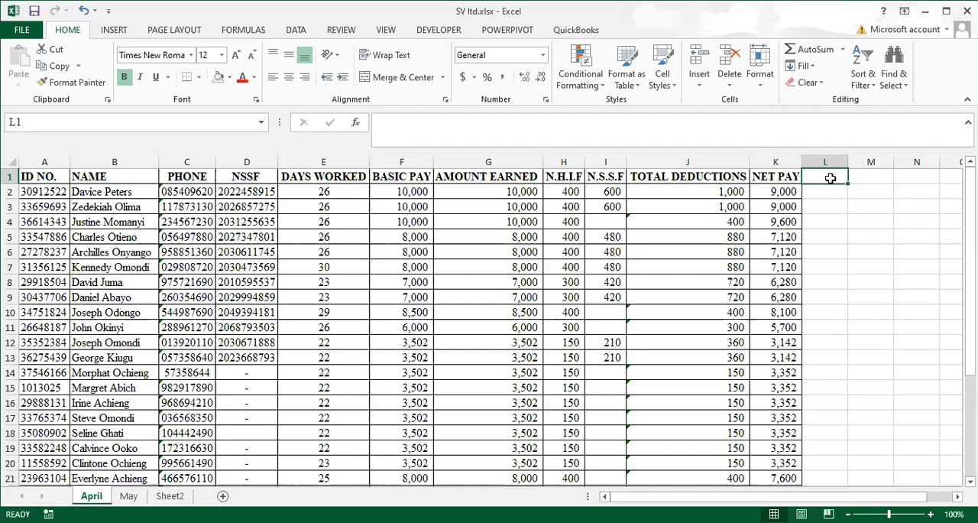
pyautogui.write('may')
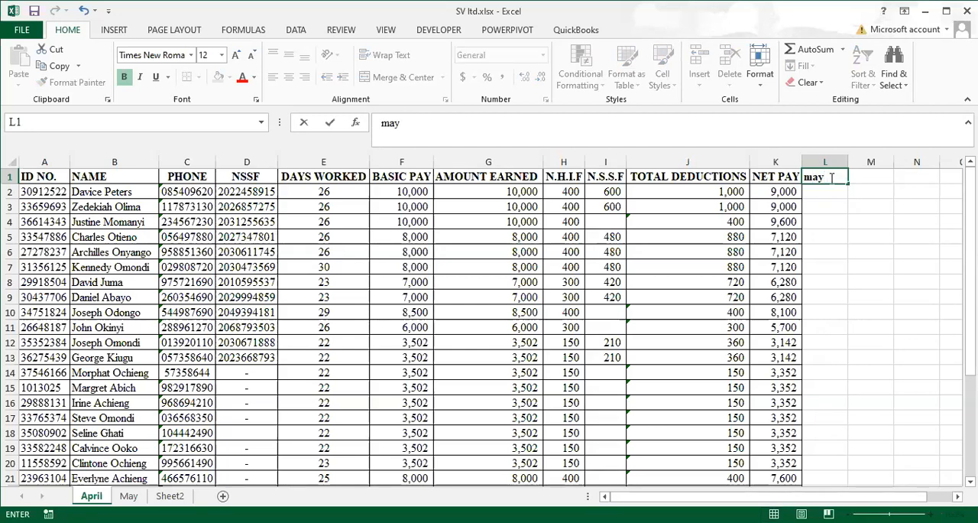
pyautogui.write(' payrol')
pyautogui.click(829, 194)
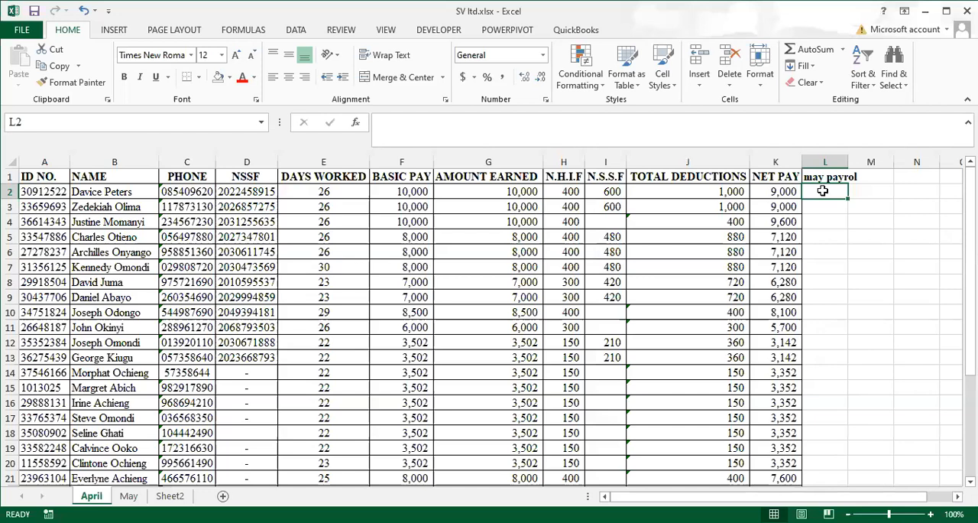
# Correct the header in L1 to "may payroll" and widen column L to fit the text
pyautogui.click(811, 177)
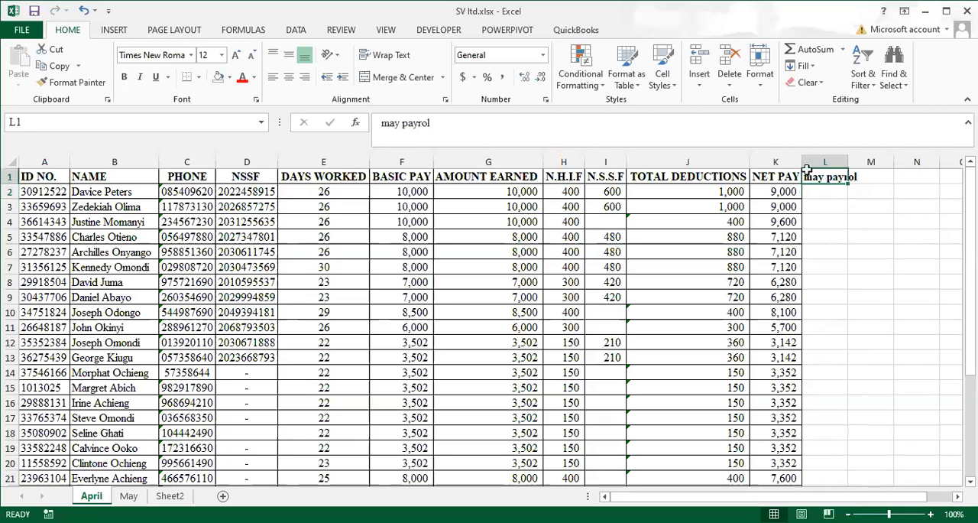
pyautogui.click(485, 122)
pyautogui.write('l')
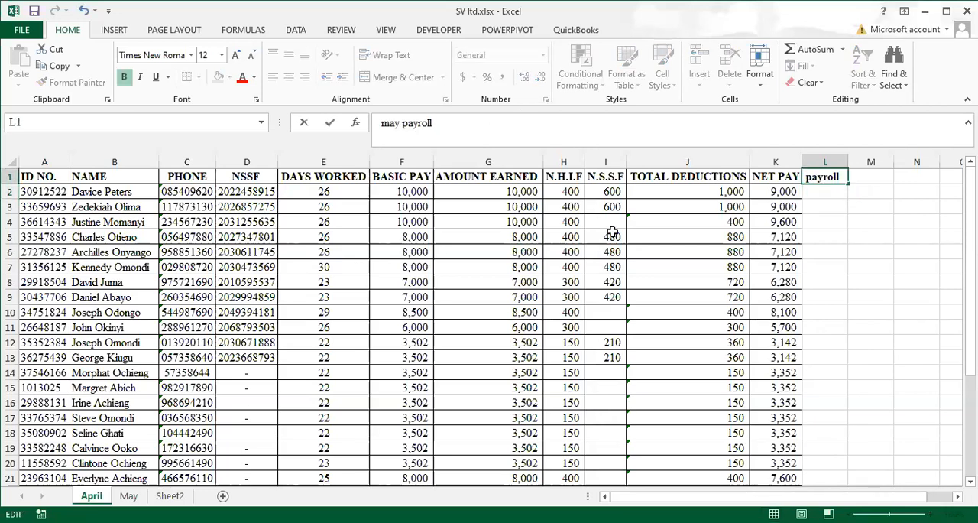
pyautogui.click(830, 268)
pyautogui.moveTo(851, 158); pyautogui.dragTo(864, 158)
pyautogui.click(825, 193)
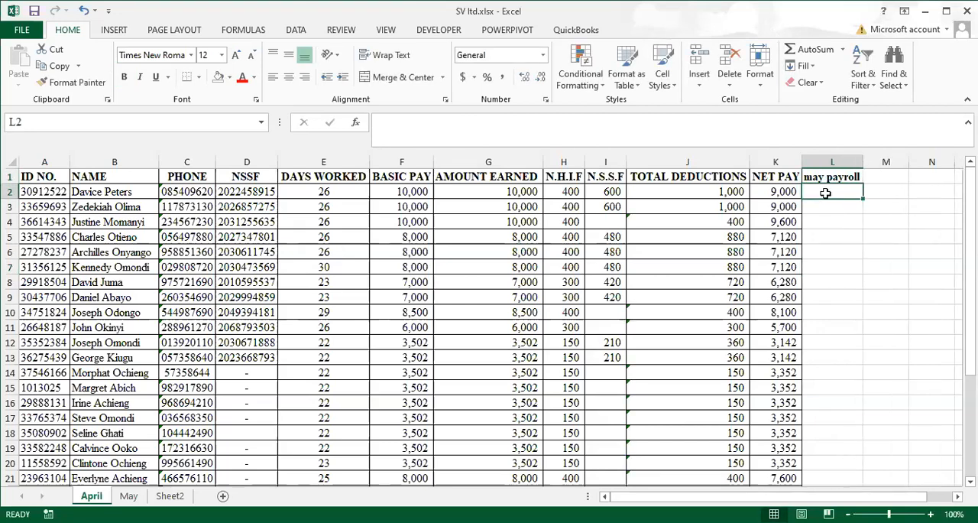
pyautogui.write('vlo')
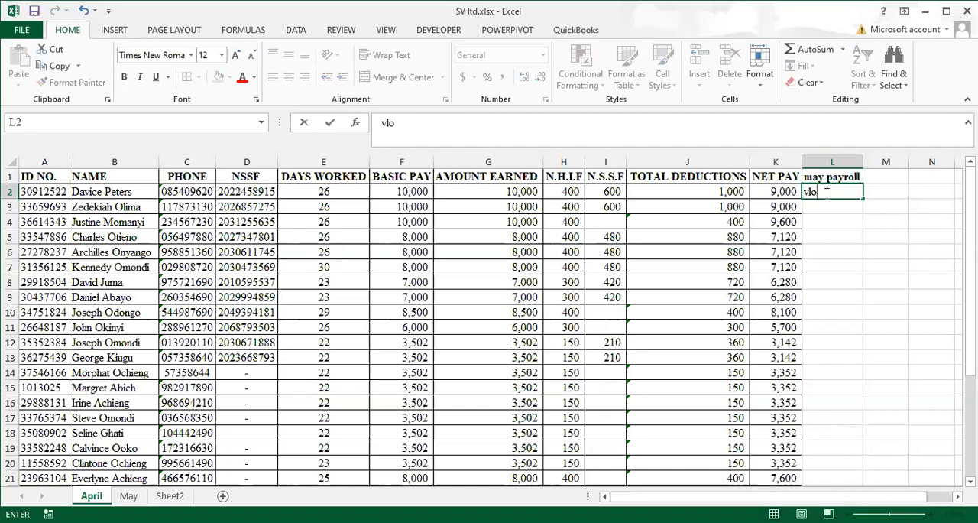
pyautogui.press('BackSpace')
pyautogui.press('BackSpace')
pyautogui.press('BackSpace')
# Enter the note "vlookup" in cell N2 of the April sheet
pyautogui.press('Right')
pyautogui.press('Right')
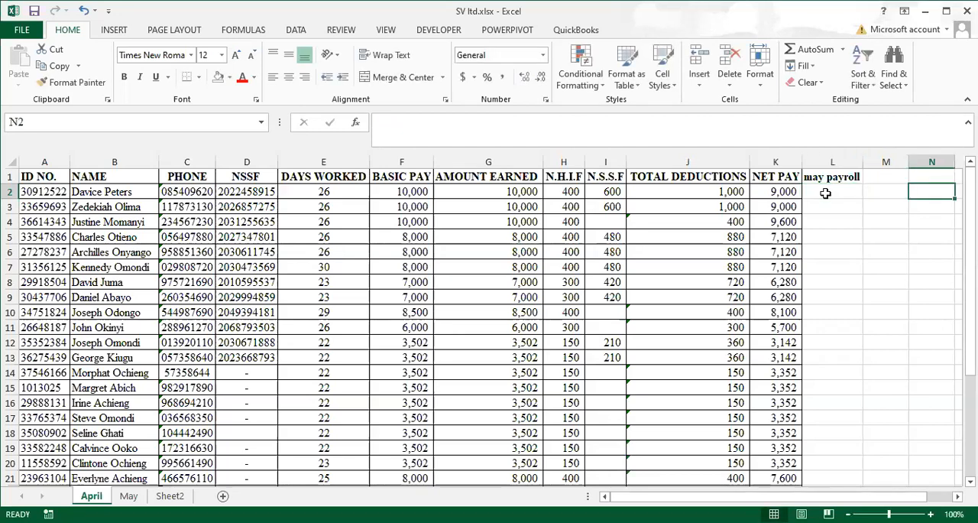
pyautogui.write('vlookup')
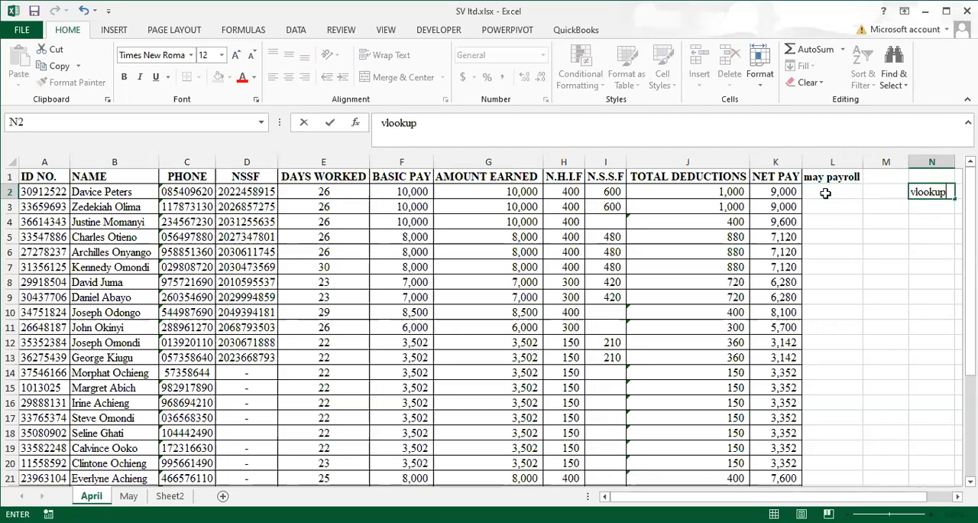
pyautogui.click(886, 267)
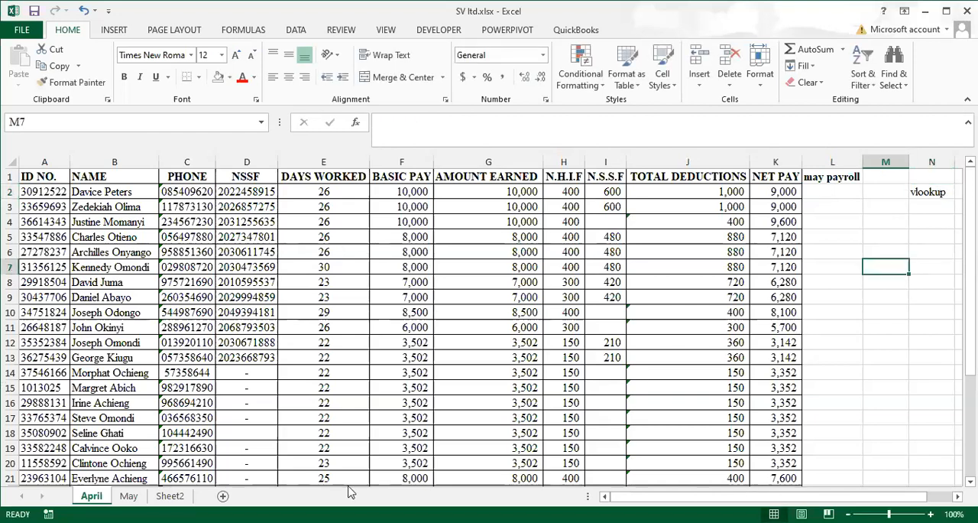
pyautogui.click(446, 503)
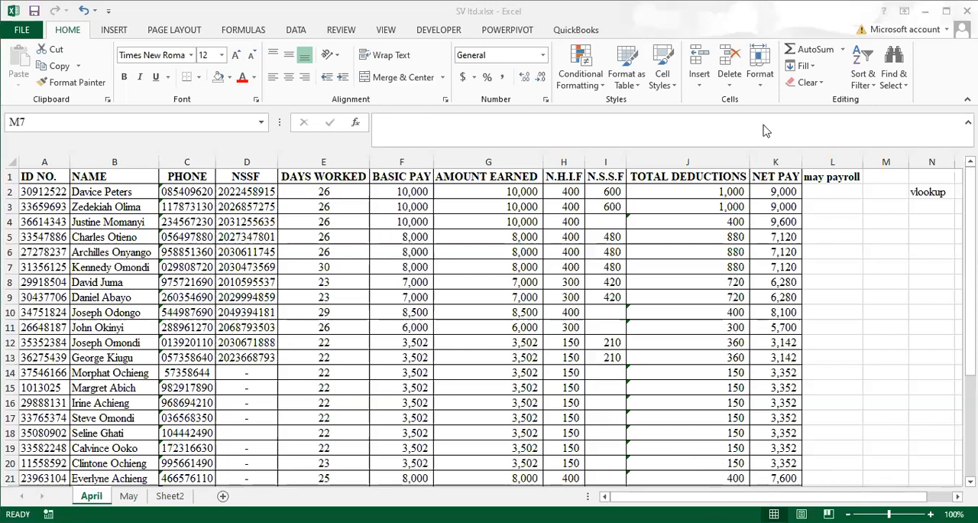
# Examine the ID number, name, phone and net pay columns on the April sheet as possible lookup fields
pyautogui.click(832, 192)
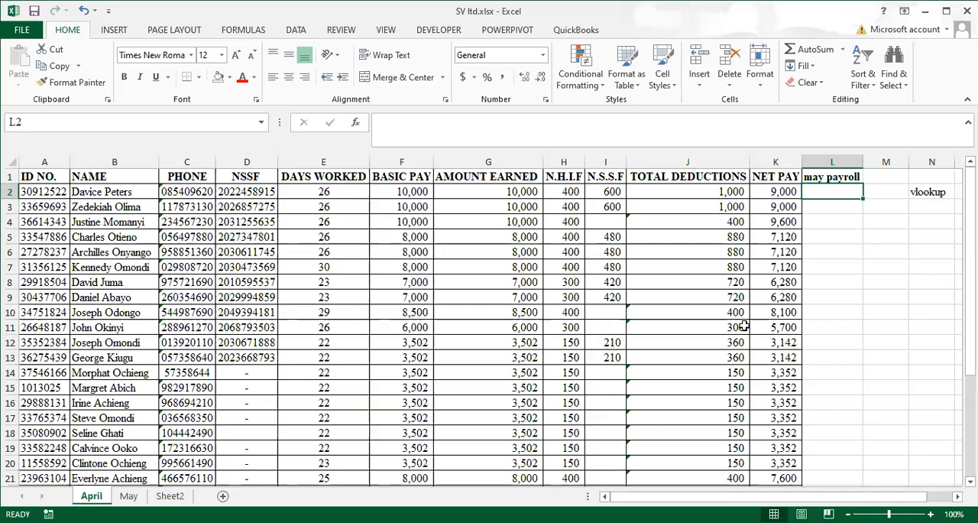
pyautogui.click(51, 161)
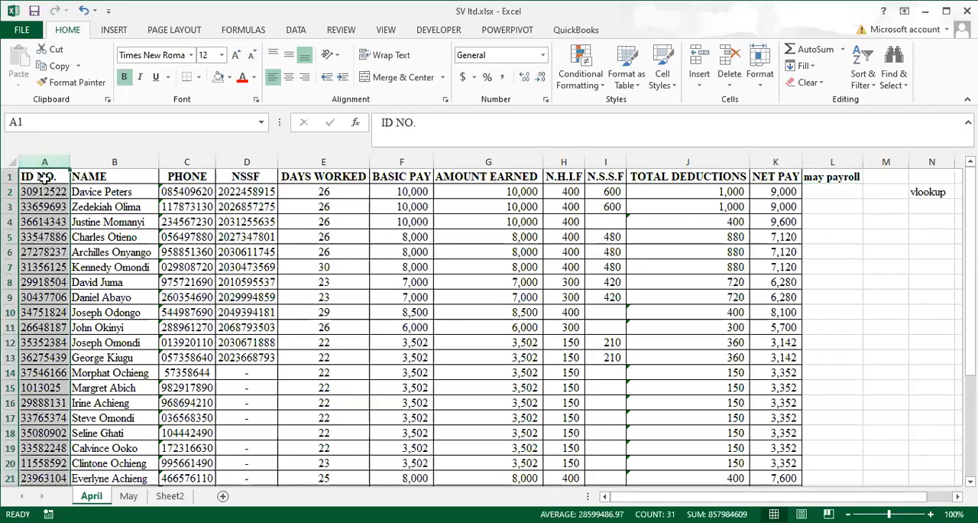
pyautogui.click(42, 191)
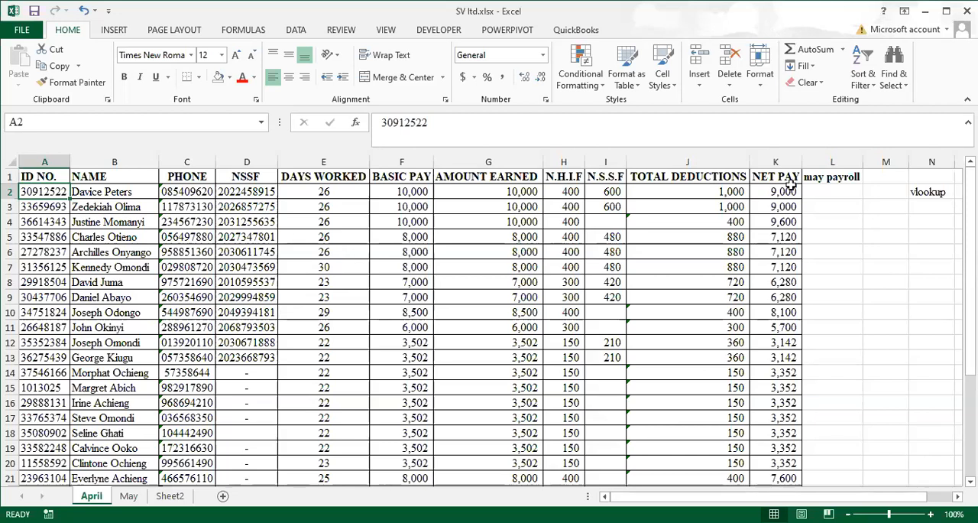
pyautogui.click(774, 177)
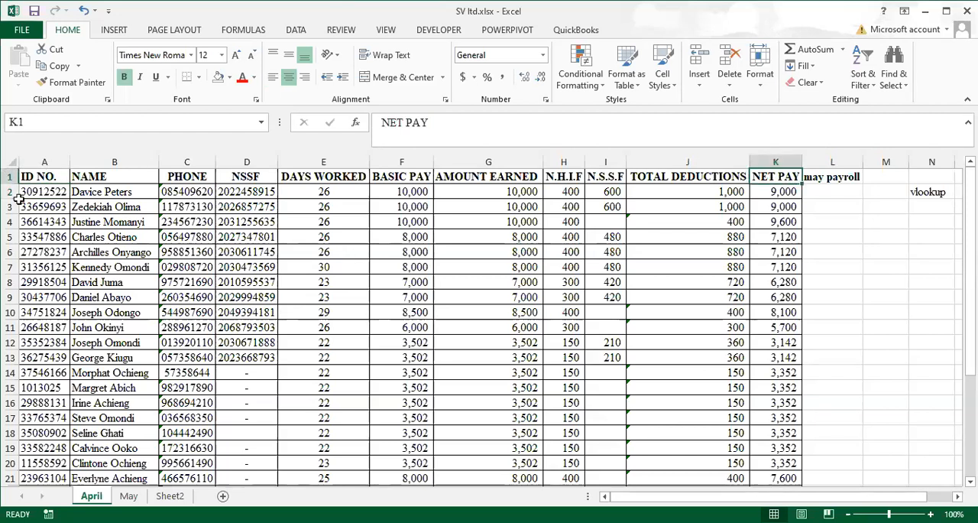
pyautogui.click(184, 235)
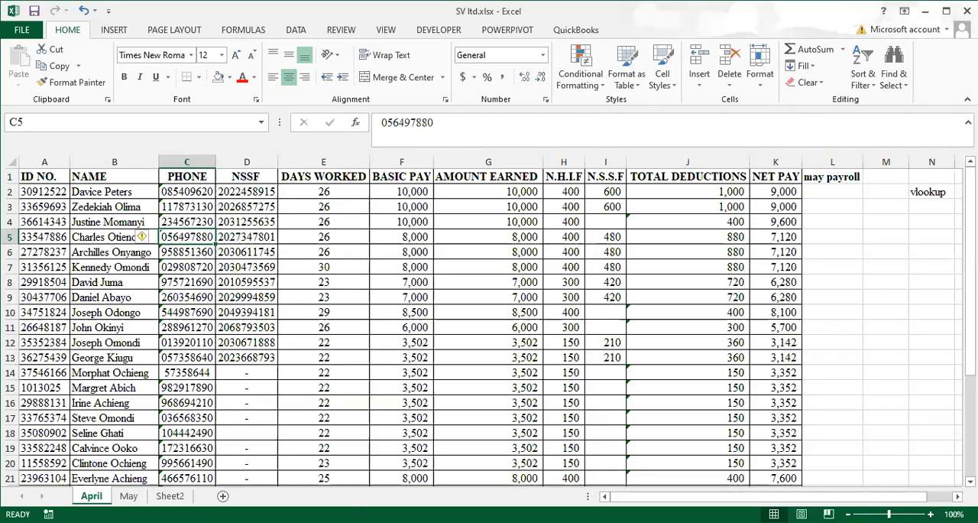
pyautogui.click(307, 483)
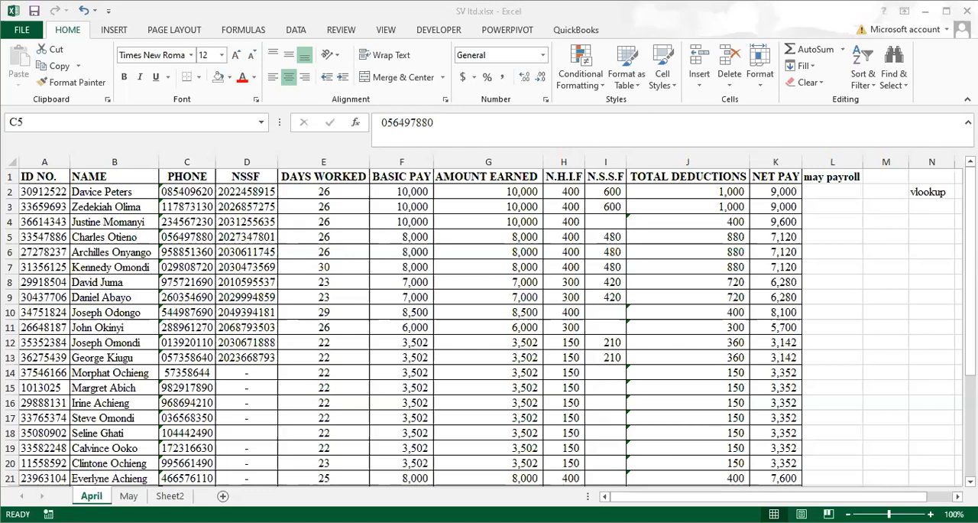
pyautogui.click(714, 489)
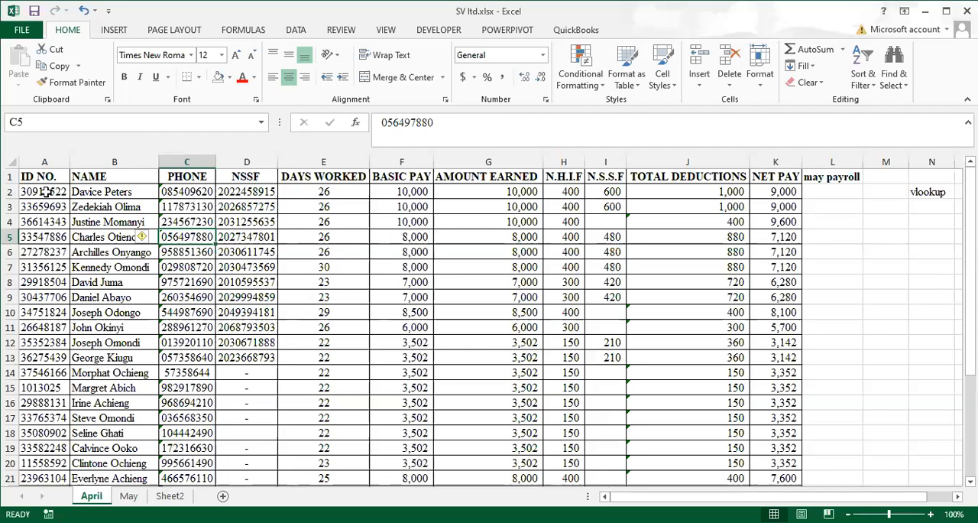
pyautogui.click(107, 191)
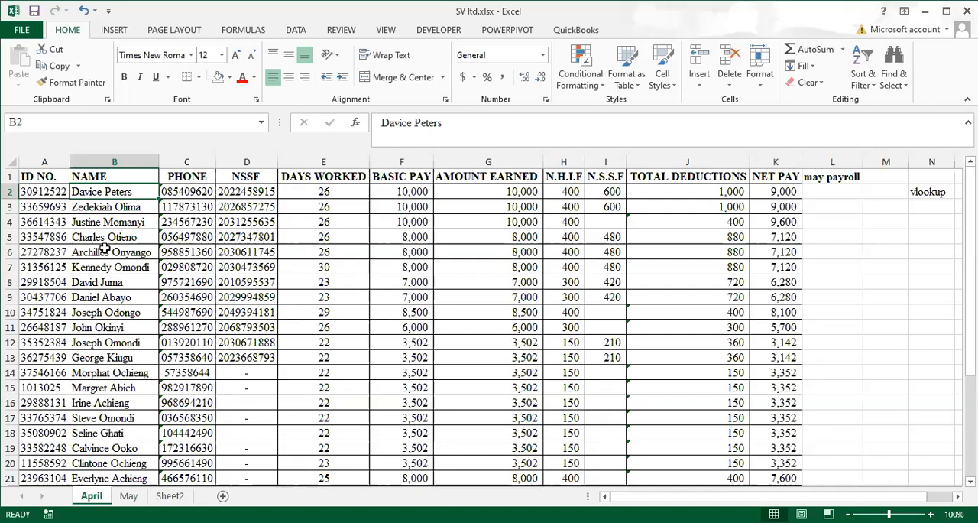
pyautogui.scroll(-1, 104, 253)
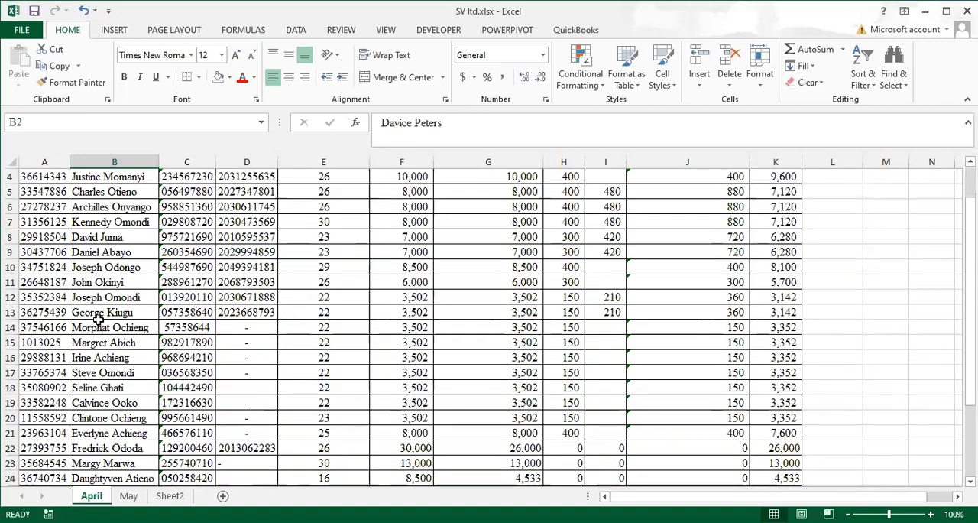
pyautogui.scroll(-1, 98, 320)
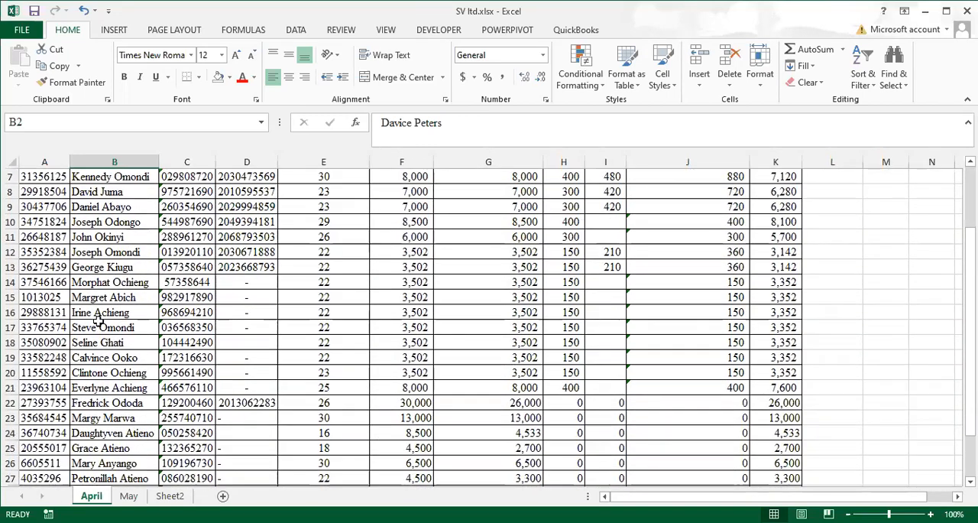
# Start a VLOOKUP formula in L2 of the April sheet with the ID number in A2 as the lookup value
pyautogui.scroll(-1, 97, 319)
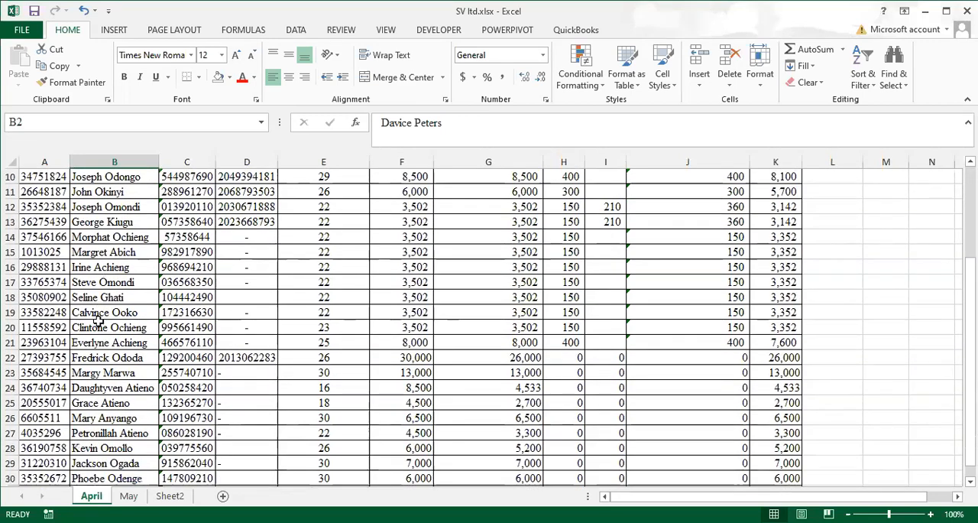
pyautogui.scroll(-2, 98, 319)
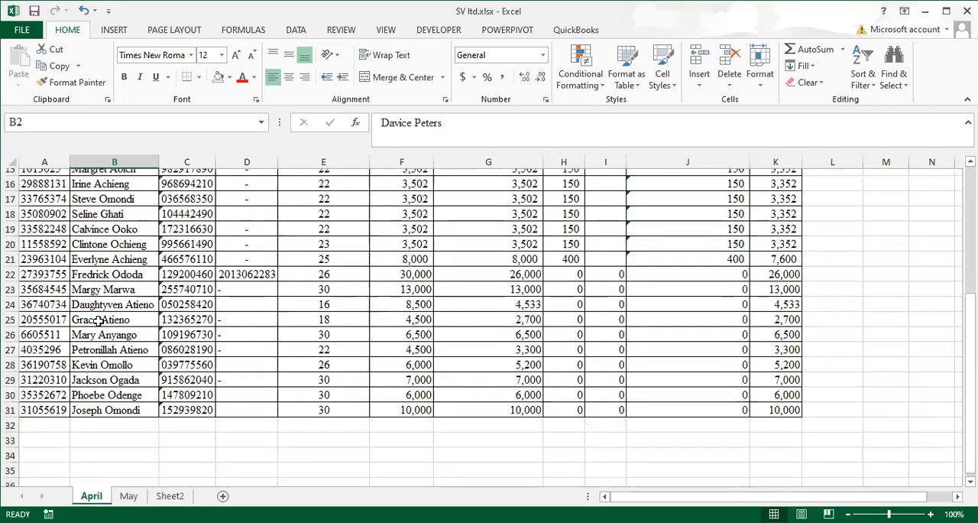
pyautogui.scroll(5, 98, 320)
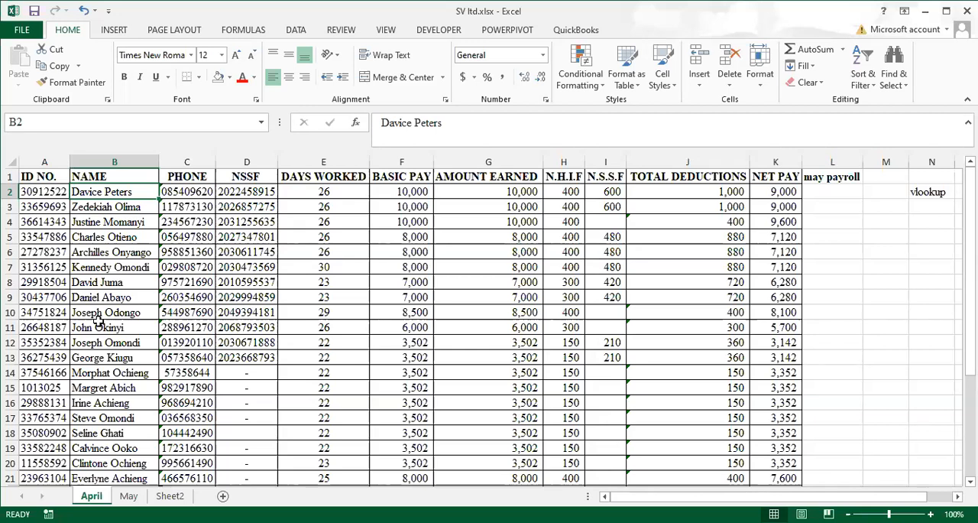
pyautogui.click(841, 192)
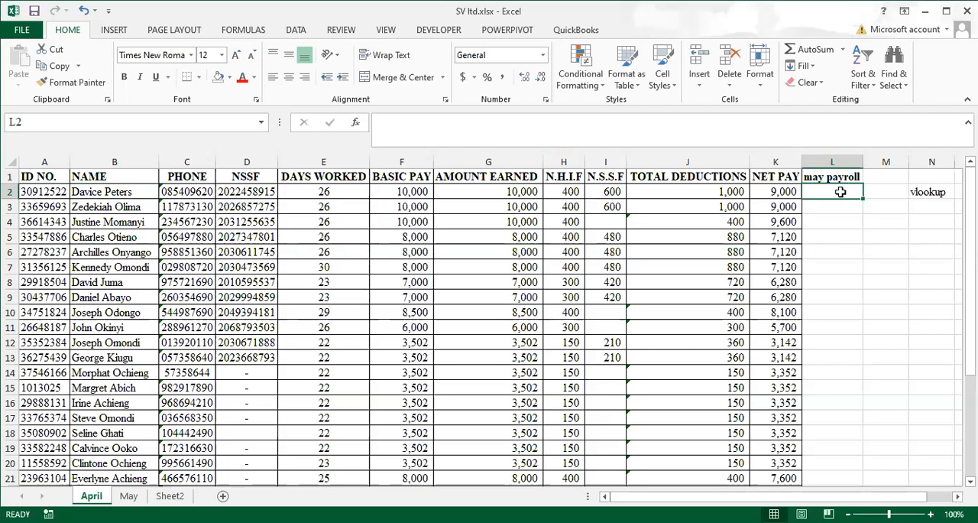
pyautogui.write('=')
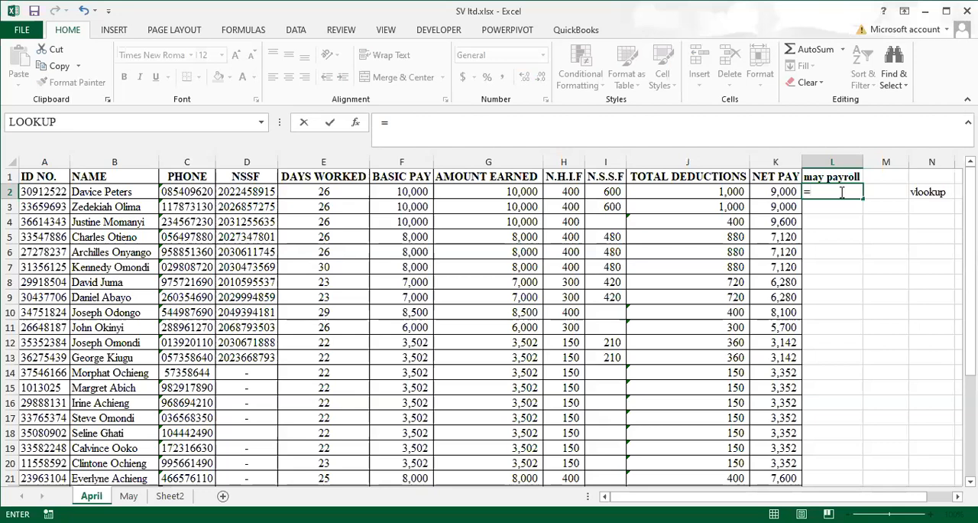
pyautogui.write('vlo')
pyautogui.press('Tab')
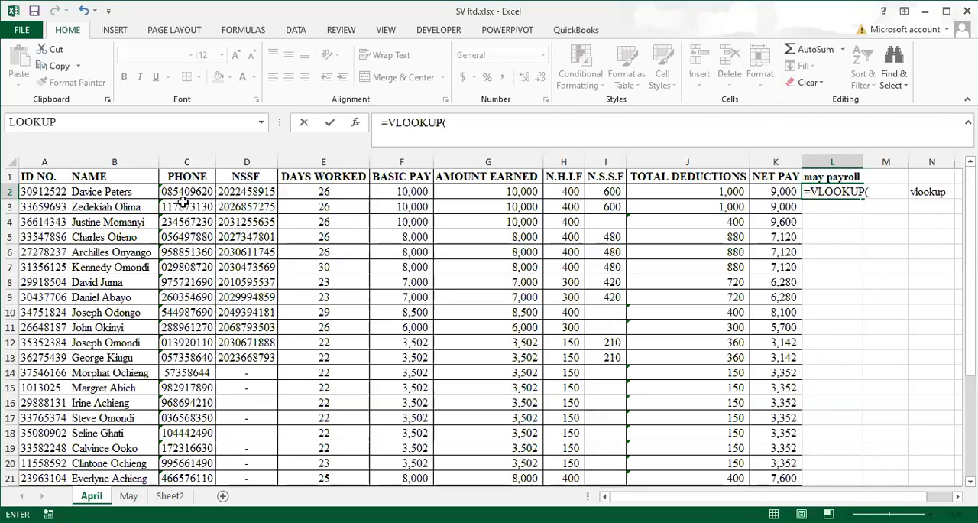
pyautogui.click(46, 192)
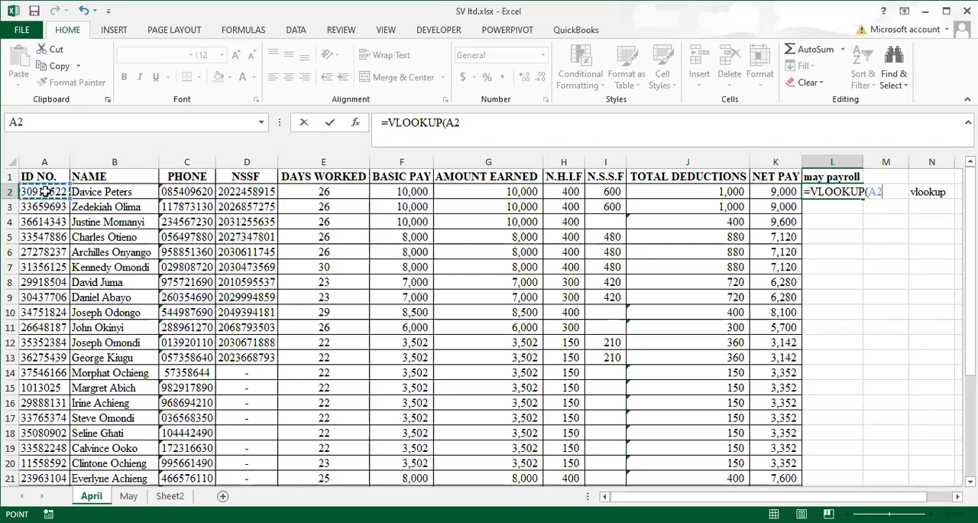
pyautogui.write(',')
# Set the VLOOKUP table array to range A1:K38 on the May sheet, locked as absolute references ($A$1:$K$38)
pyautogui.click(128, 496)
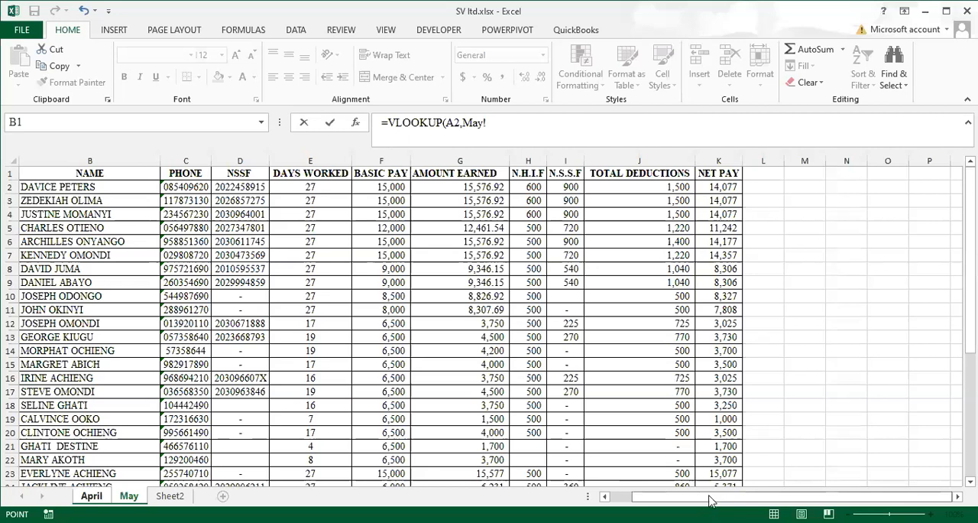
pyautogui.moveTo(711, 501); pyautogui.dragTo(686, 501)
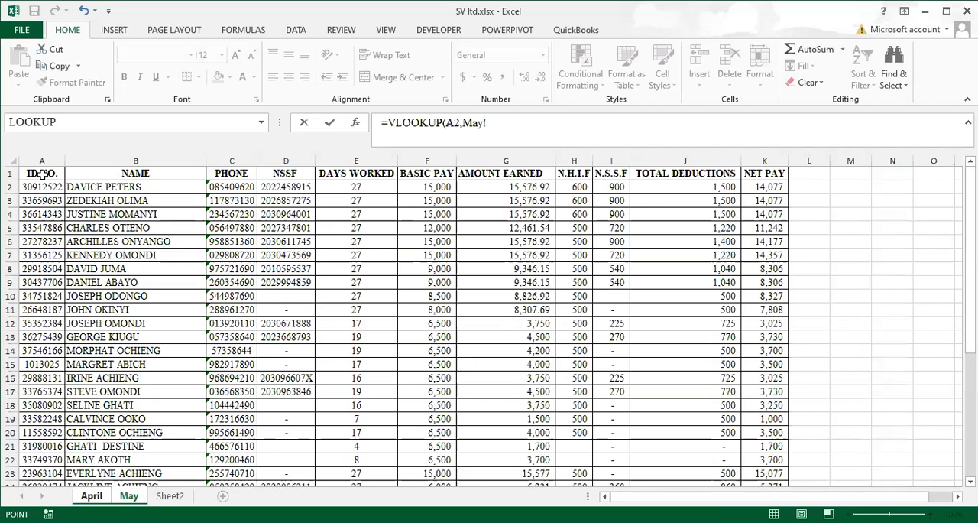
pyautogui.click(48, 192)
pyautogui.moveTo(48, 193); pyautogui.dragTo(426, 279)
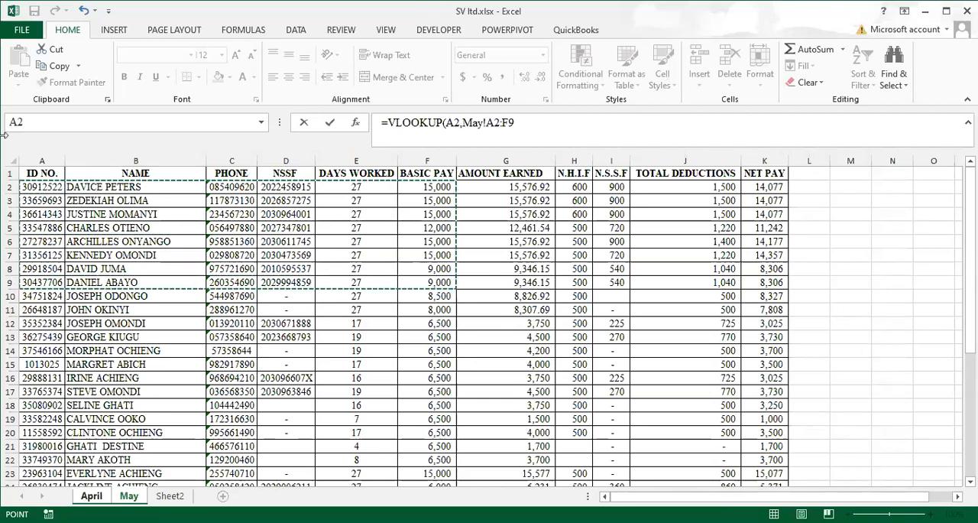
pyautogui.moveTo(42, 173); pyautogui.dragTo(762, 520)
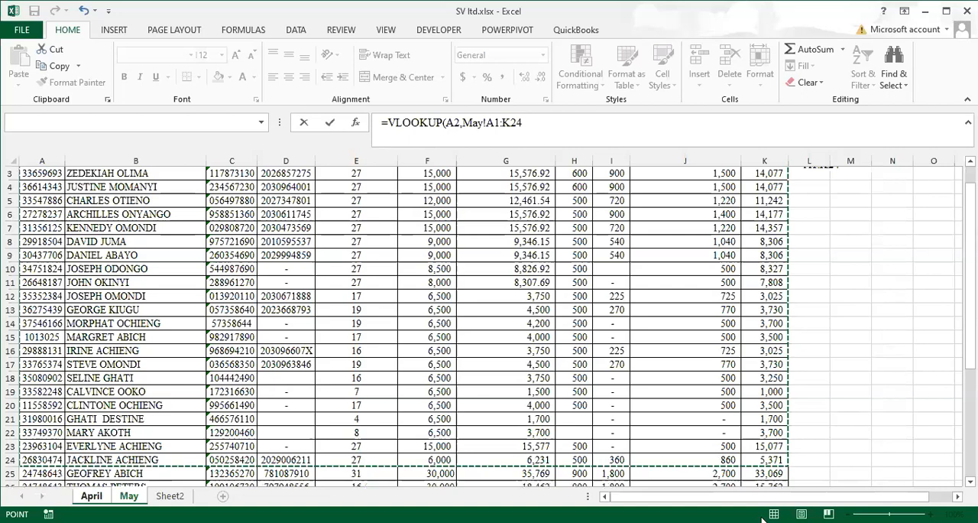
pyautogui.moveTo(762, 519); pyautogui.dragTo(758, 432)
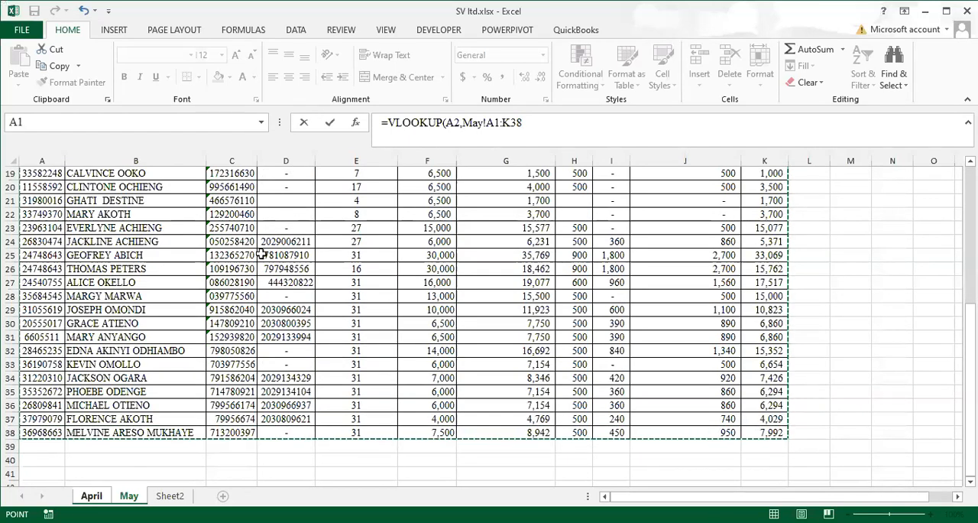
pyautogui.scroll(4, 260, 254)
pyautogui.scroll(2, 224, 254)
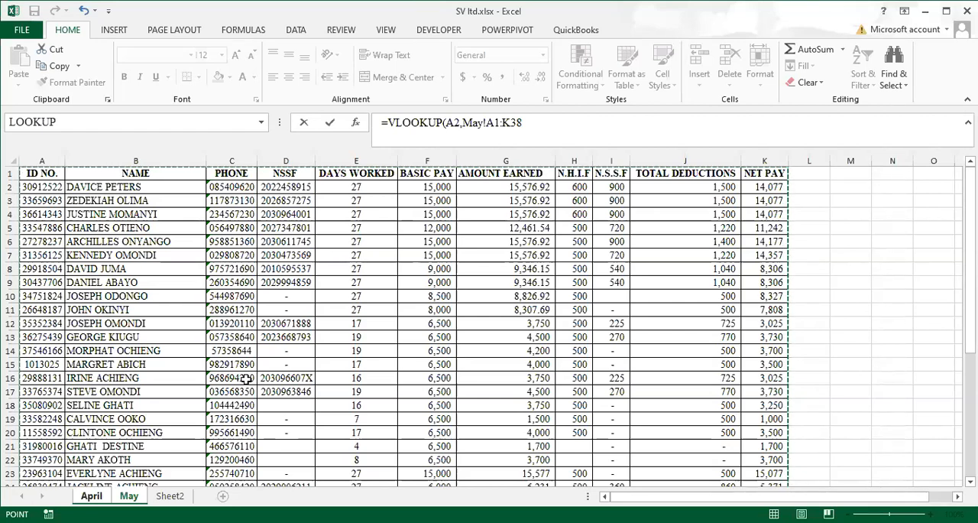
pyautogui.press('F4')
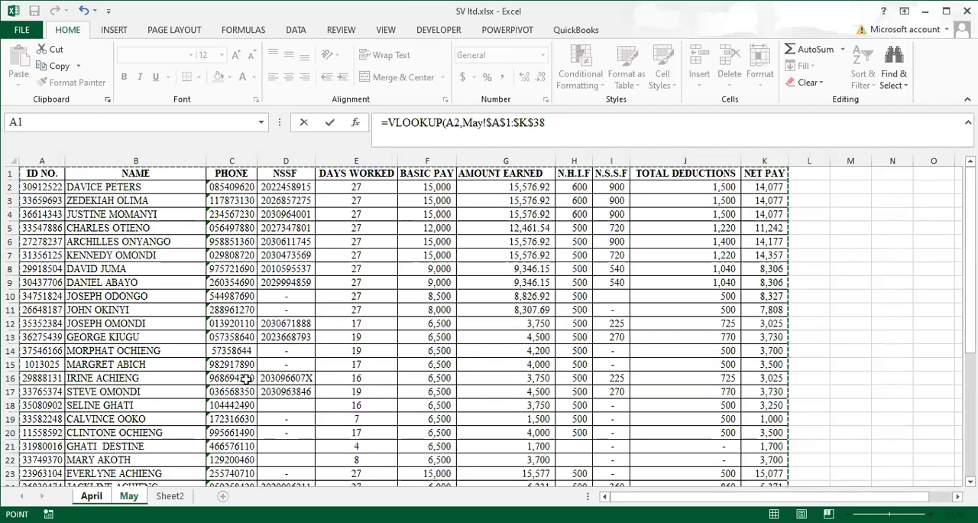
pyautogui.write(',')
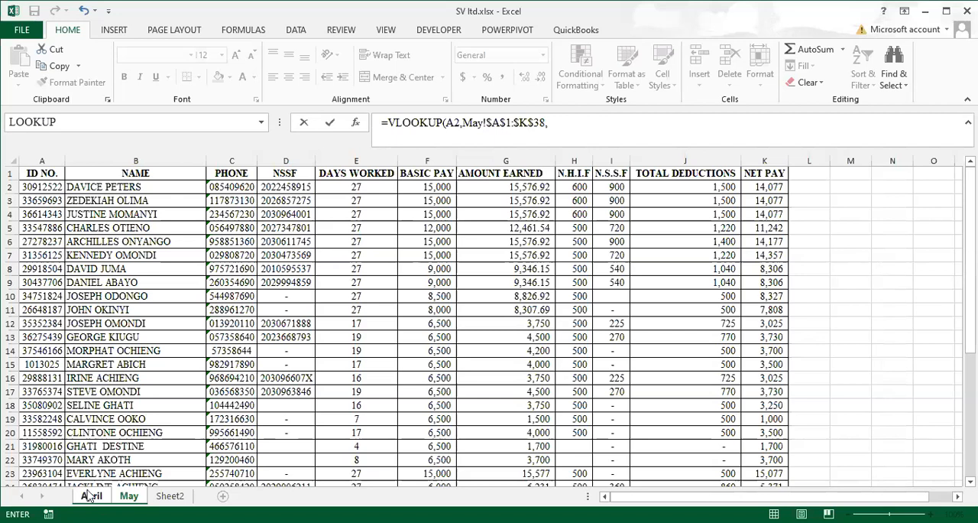
# Complete the L2 VLOOKUP with column index 2 and exact match 0, and widen column L to fit the result
pyautogui.click(91, 496)
pyautogui.click(91, 497)
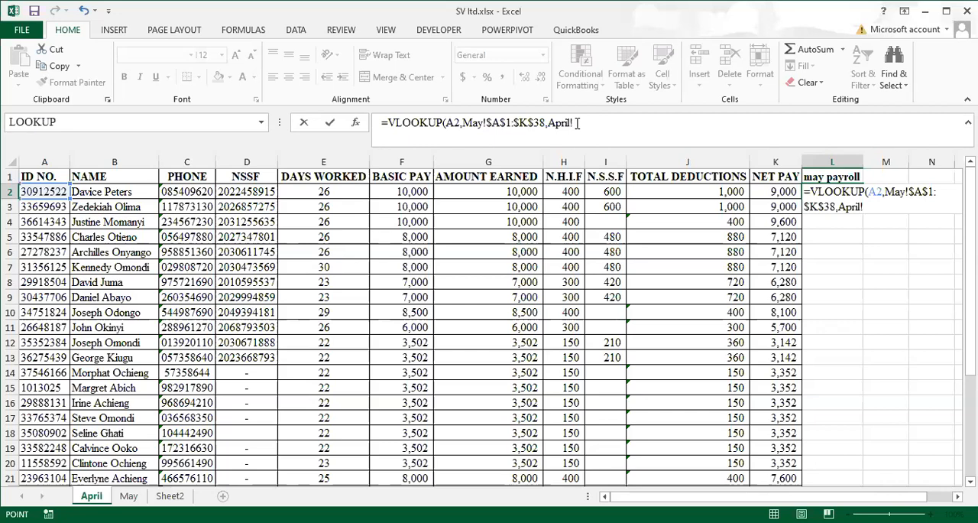
pyautogui.moveTo(574, 123); pyautogui.dragTo(548, 126)
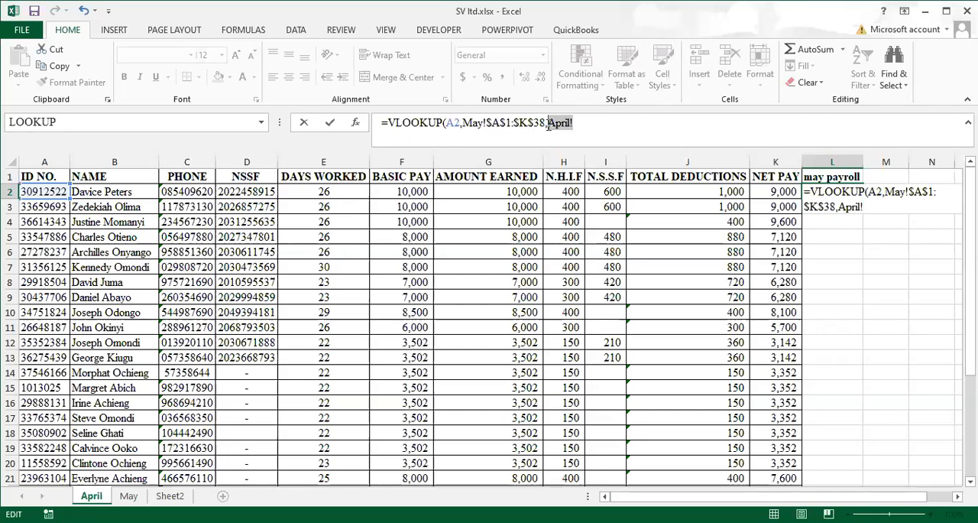
pyautogui.write('2')
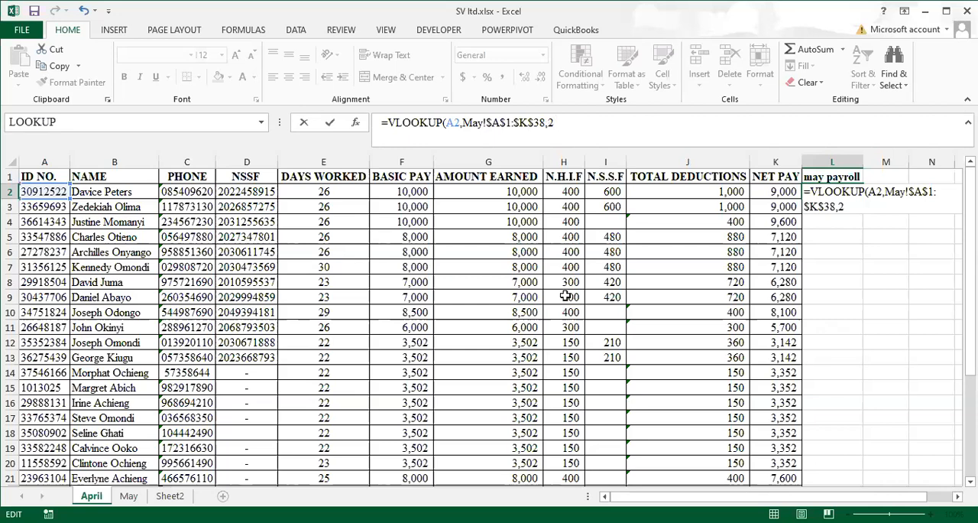
pyautogui.write(',')
pyautogui.write('0')
pyautogui.write(')')
pyautogui.press('Return')
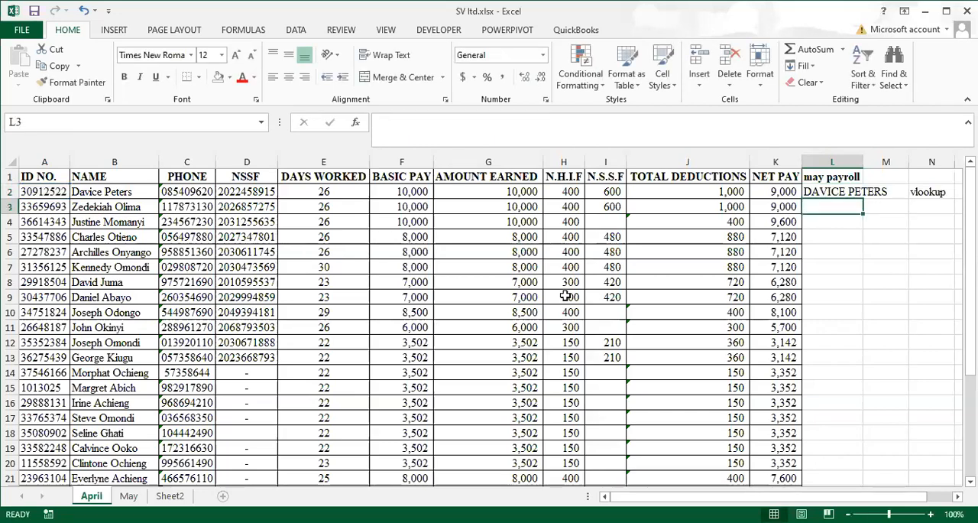
pyautogui.doubleClick(863, 159)
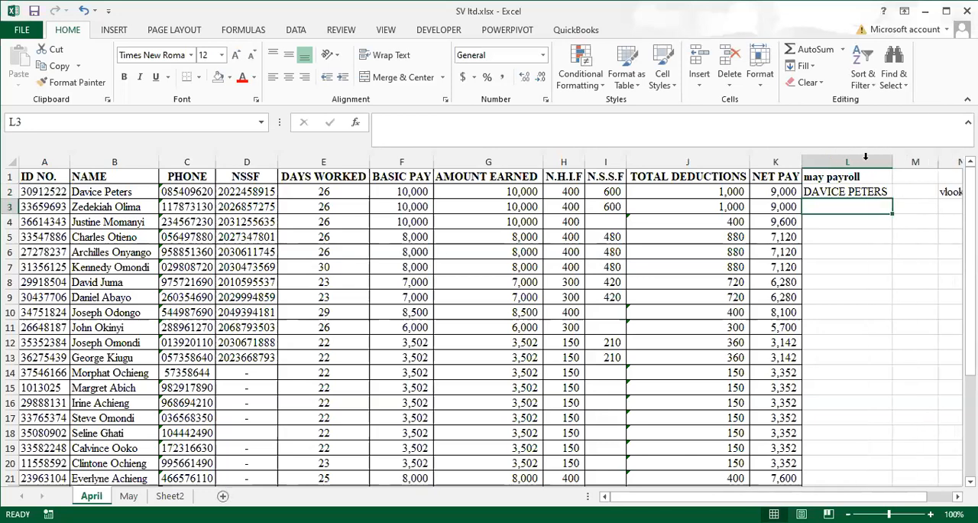
# Review the VLOOKUP formula in L2 and the ID number in A2 that it looks up
pyautogui.click(958, 497)
pyautogui.doubleClick(957, 497)
pyautogui.click(662, 191)
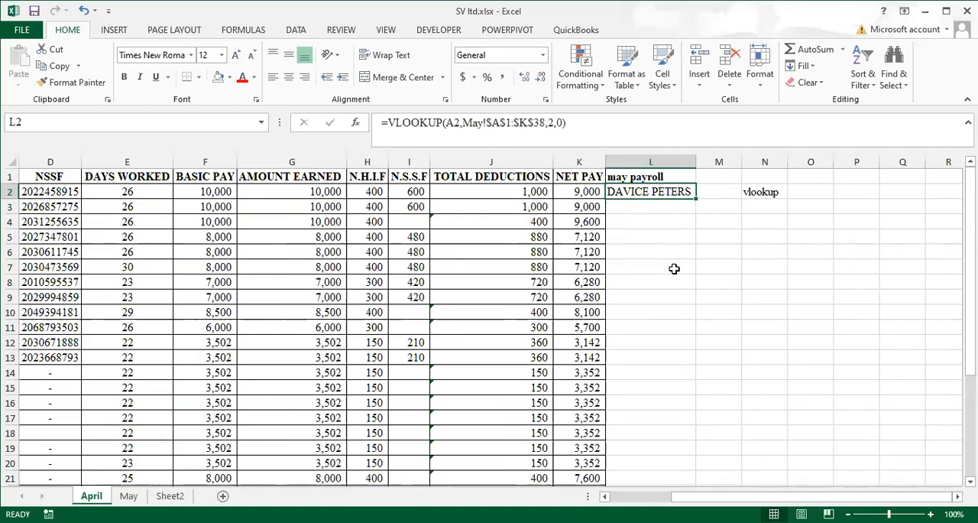
pyautogui.moveTo(815, 499); pyautogui.dragTo(734, 498)
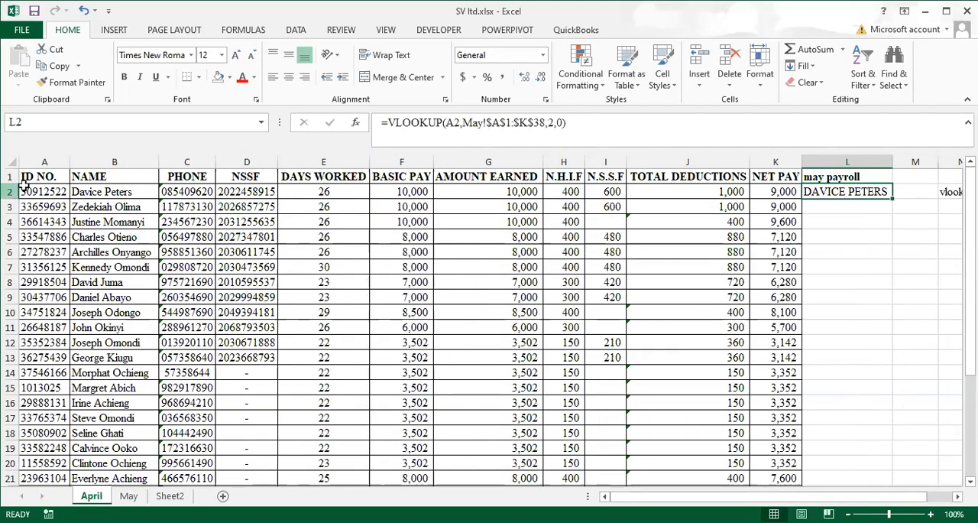
pyautogui.click(34, 192)
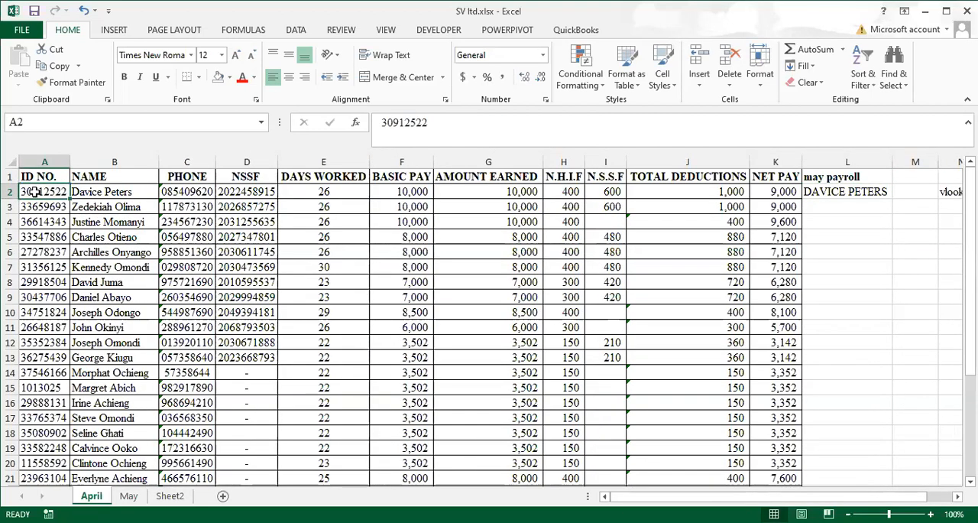
# Fill the L2 VLOOKUP formula down the may payroll column to row 31 and widen column L to fit the names
pyautogui.click(859, 192)
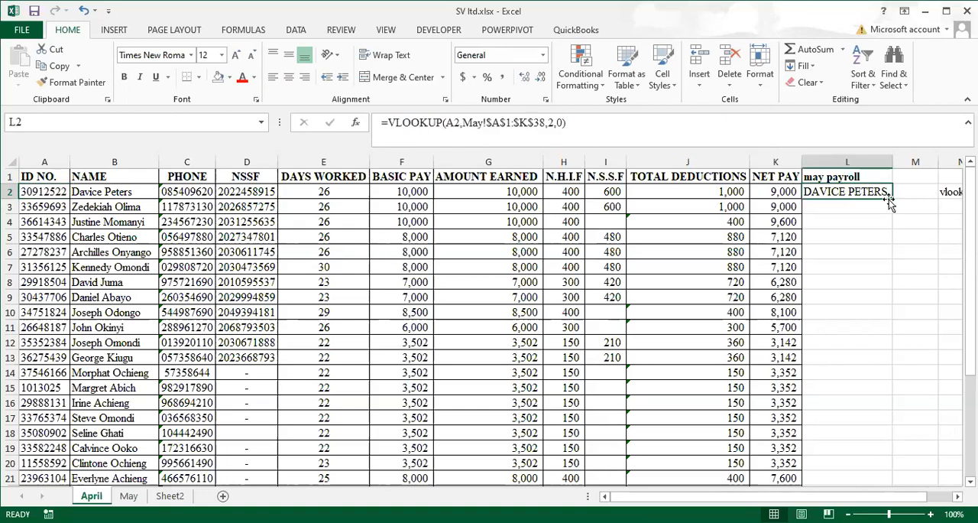
pyautogui.moveTo(891, 196); pyautogui.dragTo(863, 437)
pyautogui.scroll(5, 863, 437)
pyautogui.scroll(-1, 863, 437)
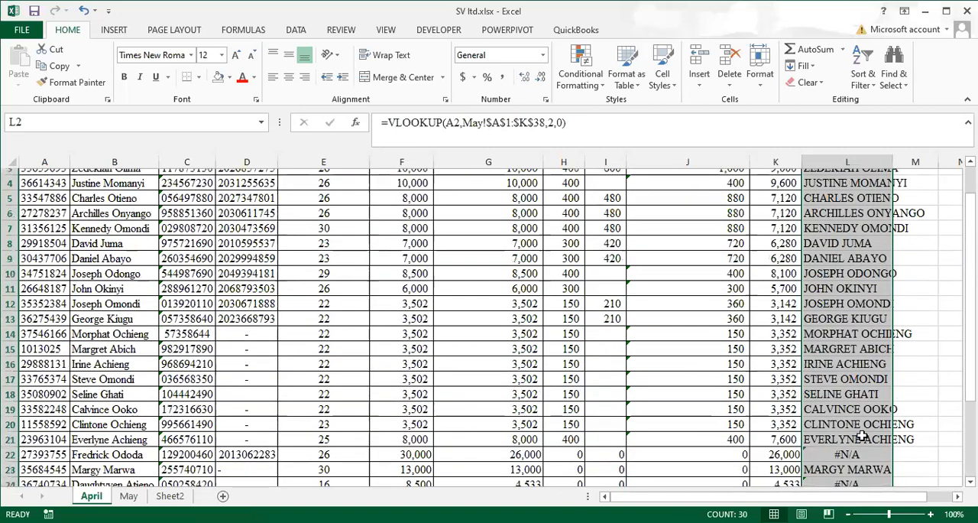
pyautogui.doubleClick(891, 158)
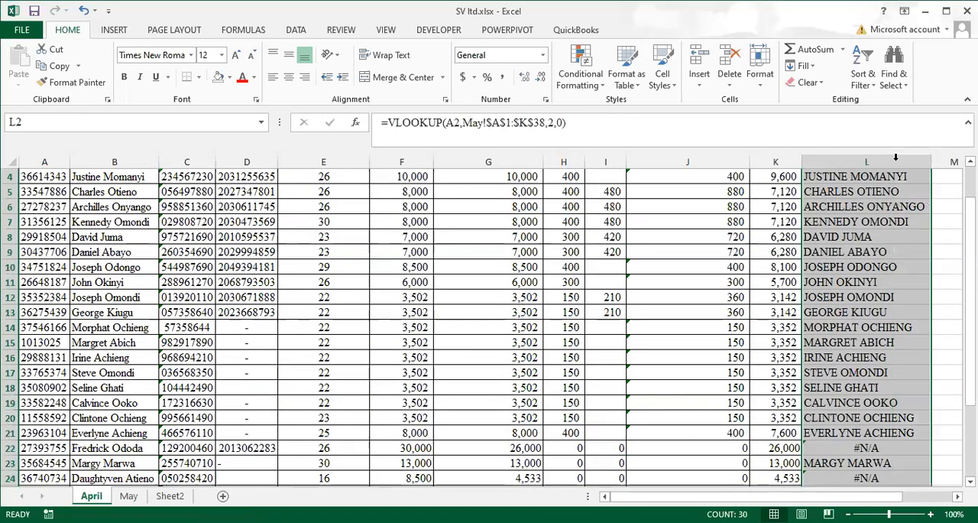
pyautogui.scroll(1, 887, 255)
pyautogui.scroll(1, 877, 312)
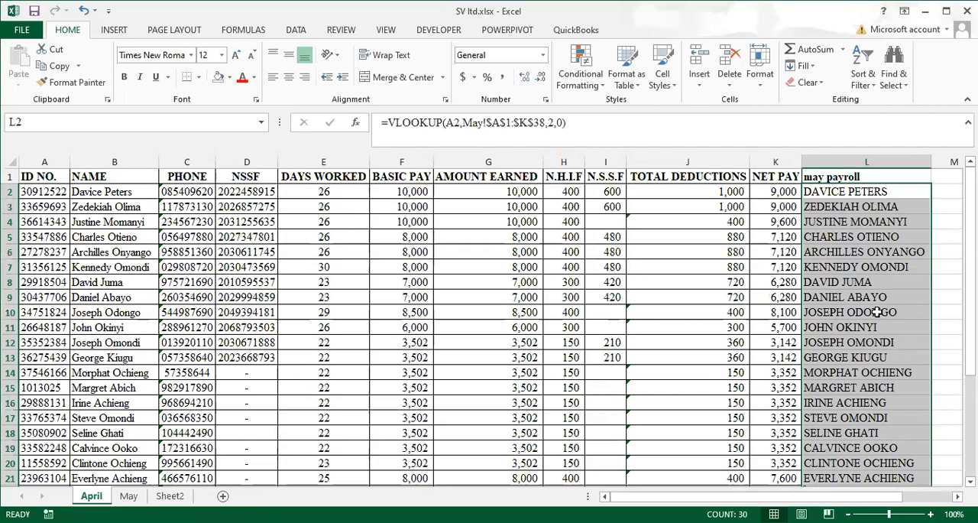
# Check the copied VLOOKUP formulas in several cells of the may payroll column, including L2, L3 and L6
pyautogui.click(846, 252)
pyautogui.click(857, 192)
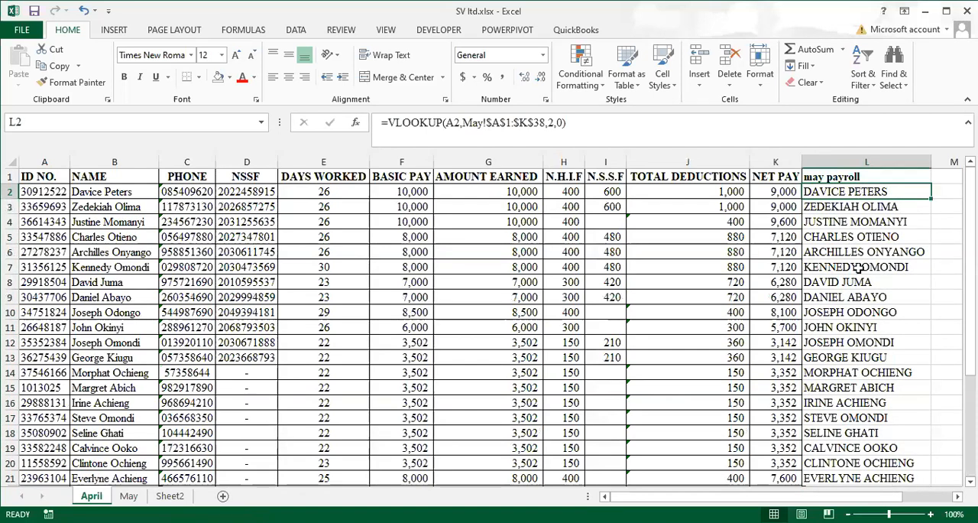
pyautogui.click(865, 205)
pyautogui.click(855, 192)
pyautogui.click(859, 251)
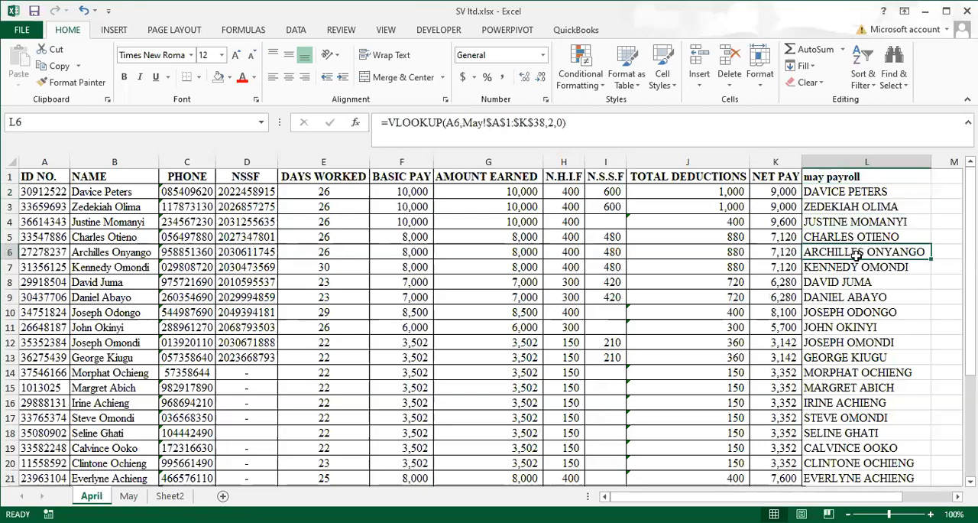
pyautogui.scroll(-2, 851, 268)
pyautogui.scroll(2, 851, 267)
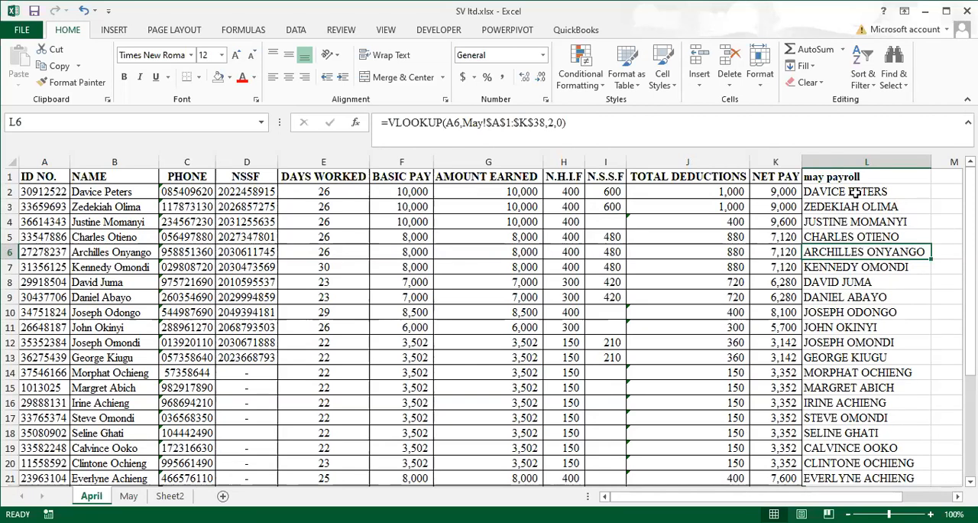
# Compare the looked-up name in L2 with the April name and ID in row 2 and the NAME column on the May sheet
pyautogui.click(854, 193)
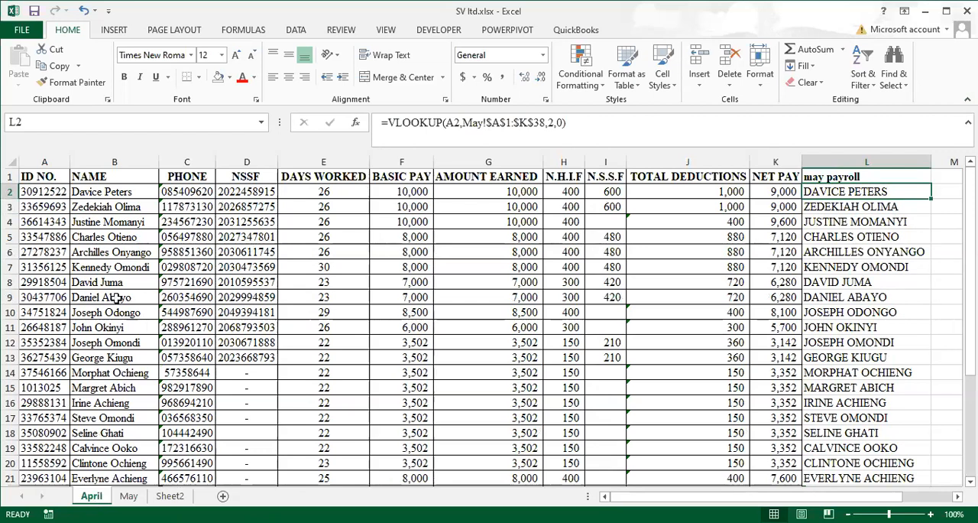
pyautogui.click(100, 193)
pyautogui.click(38, 192)
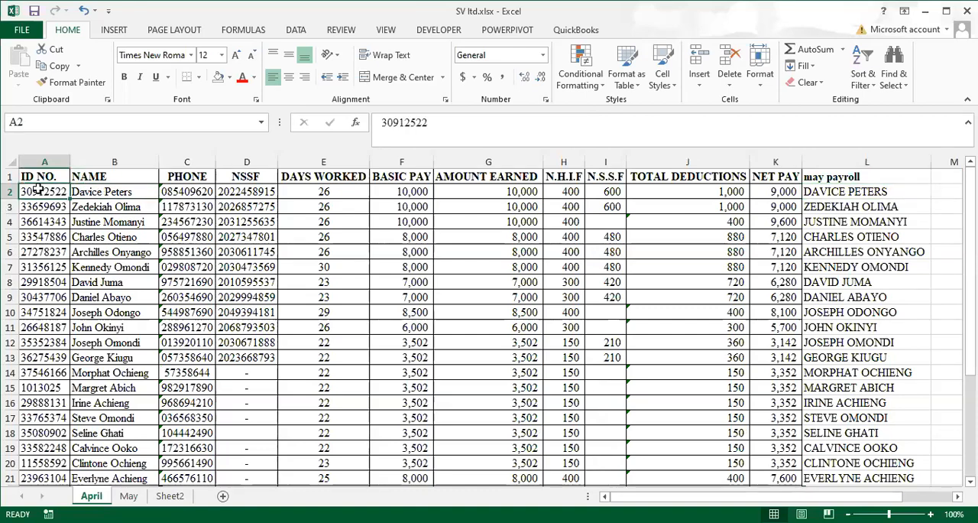
pyautogui.click(126, 498)
pyautogui.click(152, 187)
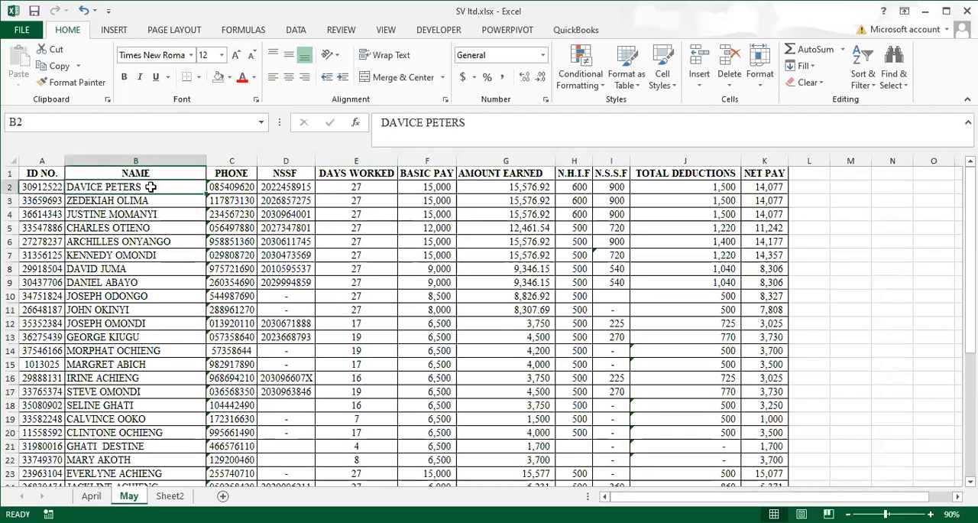
pyautogui.click(130, 200)
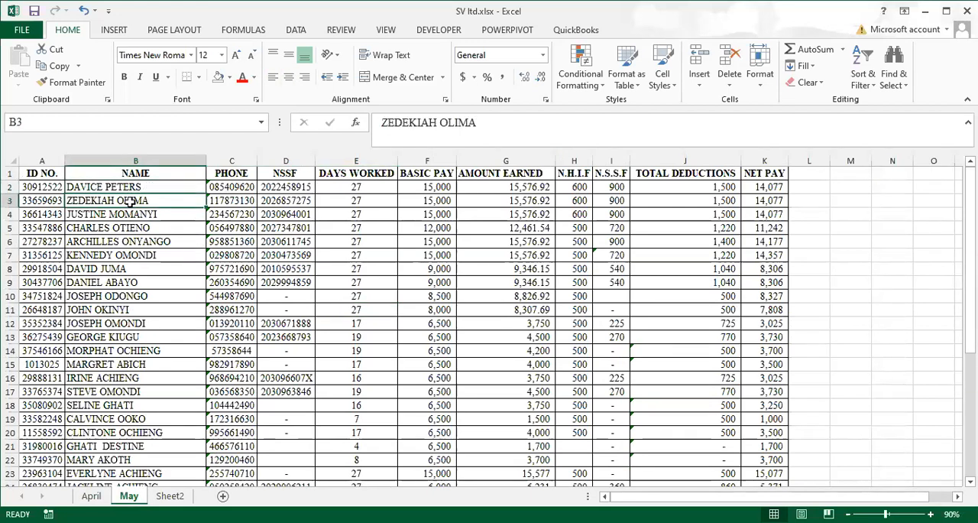
pyautogui.click(91, 498)
pyautogui.click(868, 193)
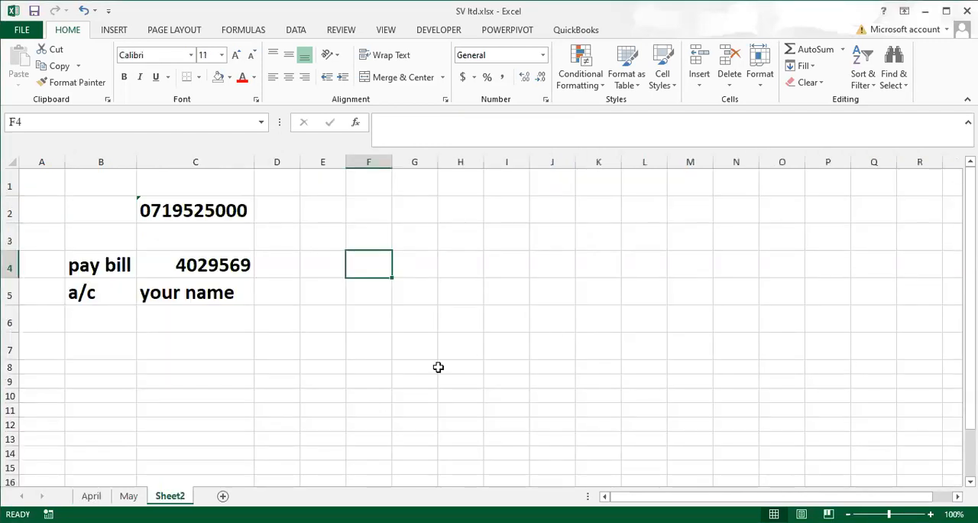
# Enter 3500 in cell E2 of Sheet2
pyautogui.click(488, 357)
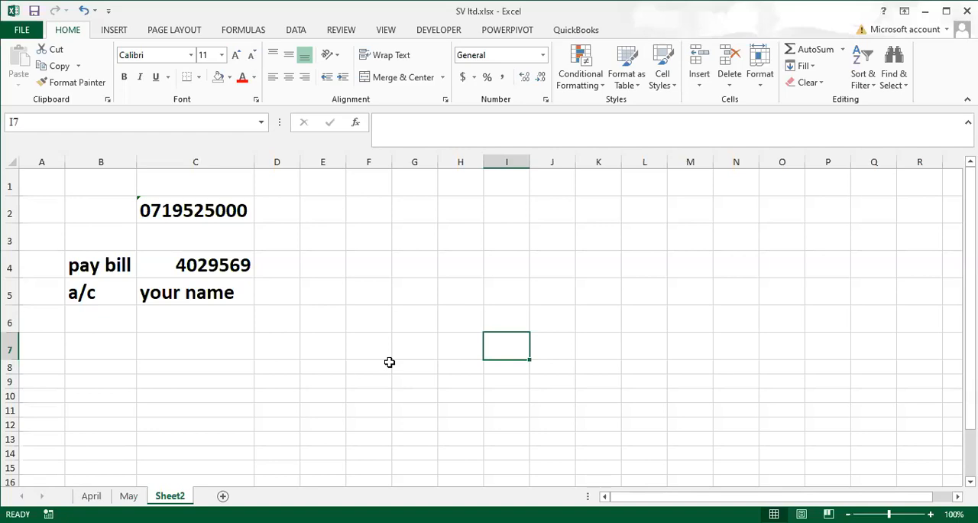
pyautogui.click(333, 207)
pyautogui.write('3500')
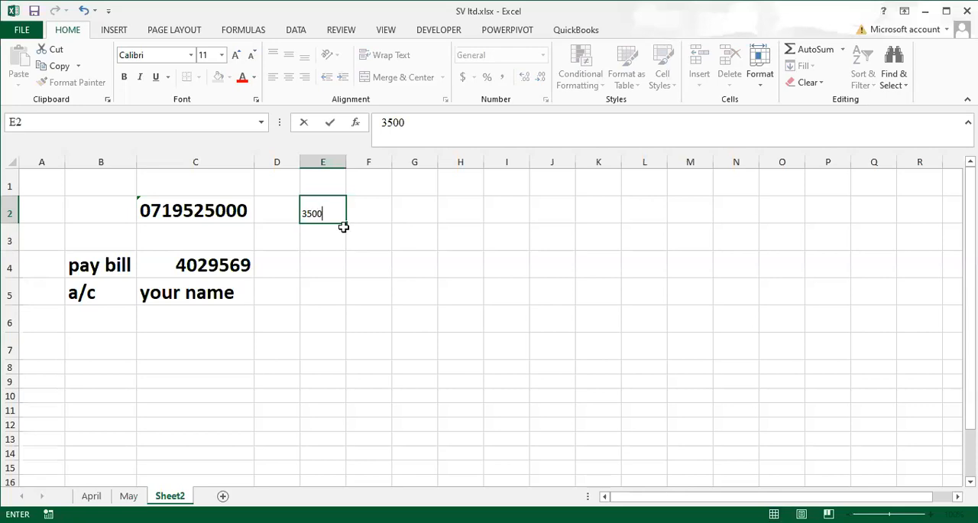
pyautogui.press('Return')
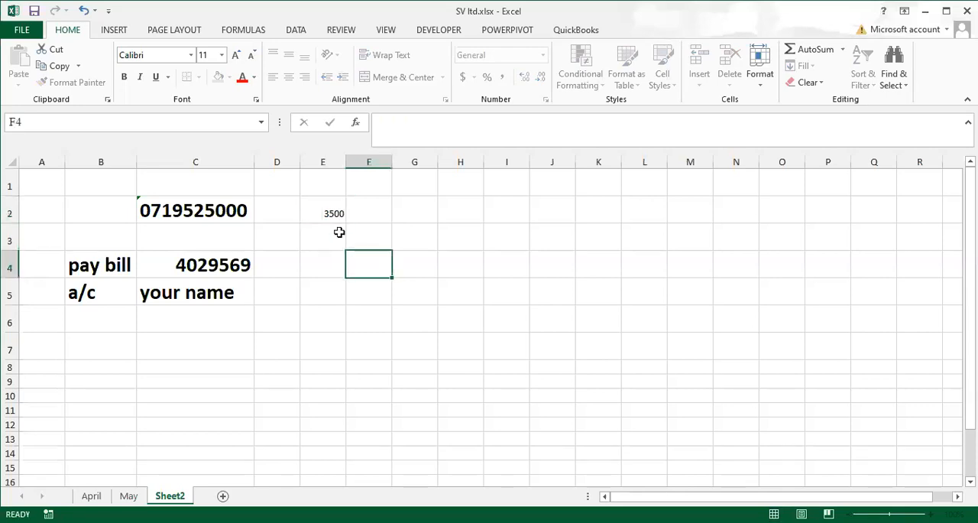
# Copy the formatting of cell C2 onto E2 and widen column E to fit its content
pyautogui.click(195, 211)
pyautogui.click(77, 84)
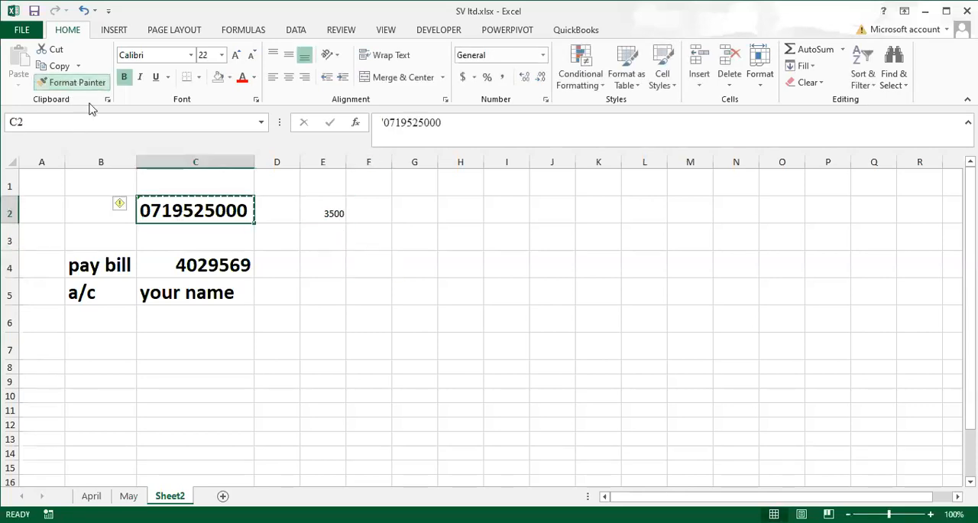
pyautogui.click(330, 213)
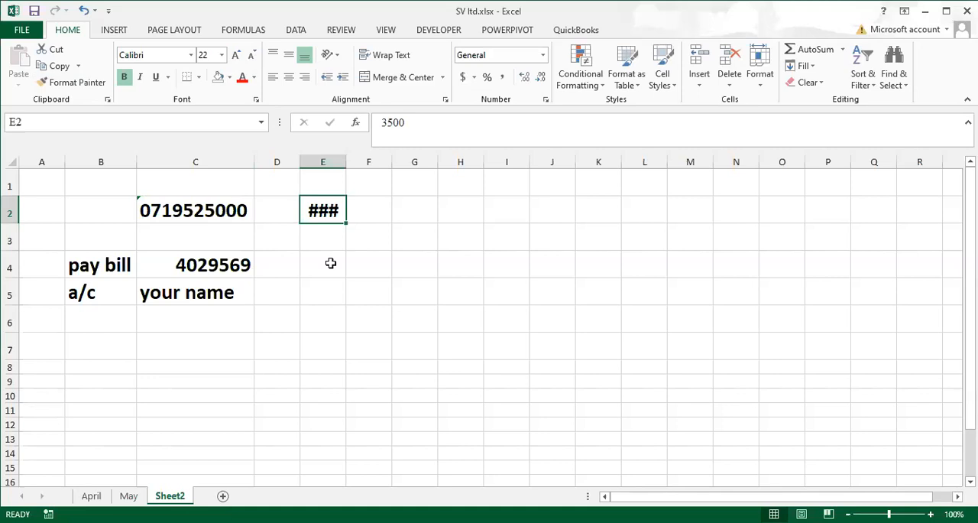
pyautogui.doubleClick(346, 162)
pyautogui.click(360, 287)
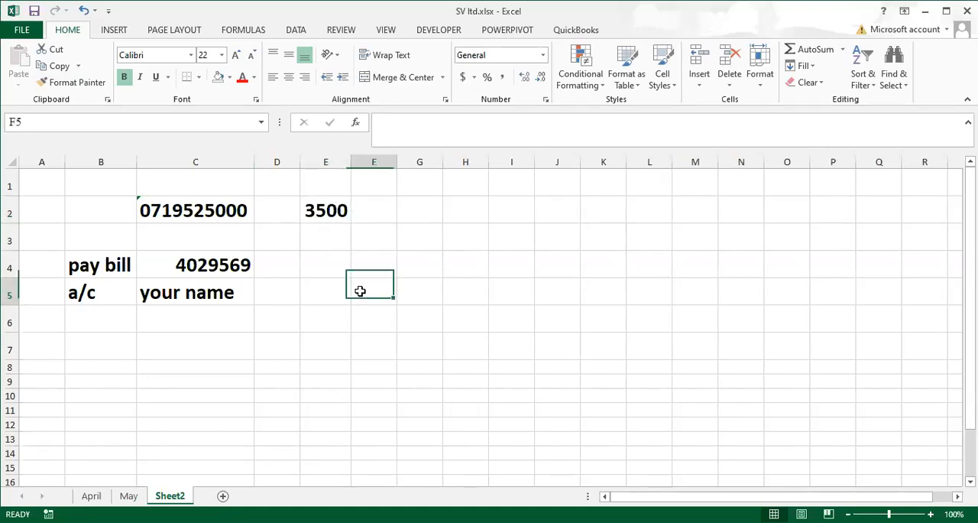
pyautogui.click(322, 212)
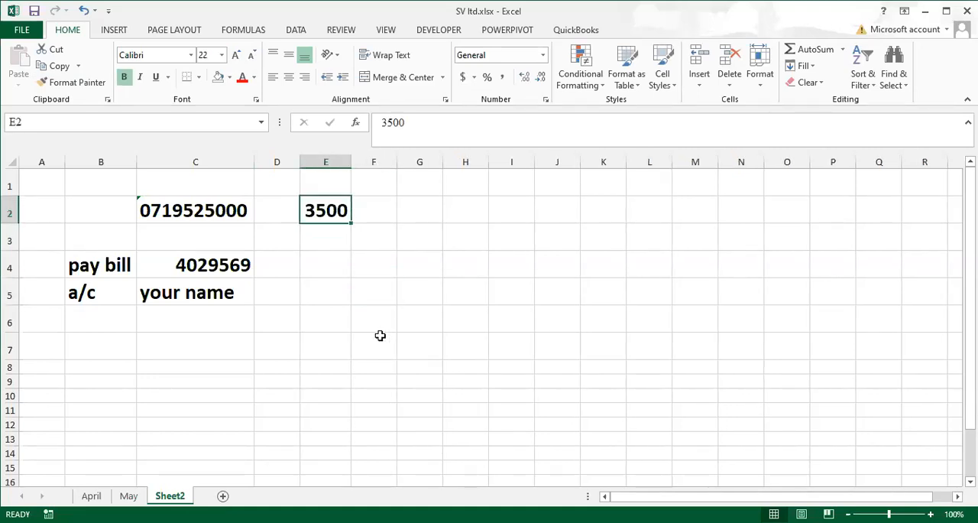
pyautogui.click(206, 267)
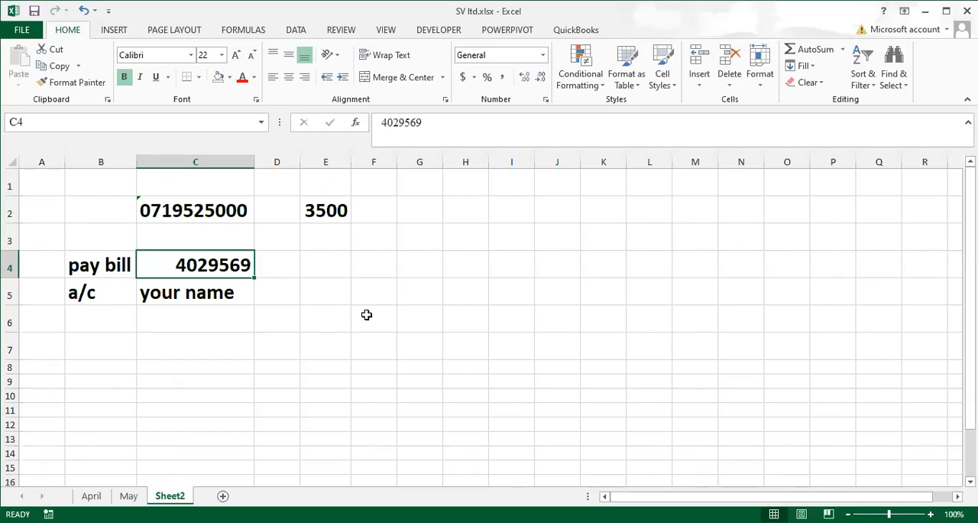
pyautogui.click(198, 210)
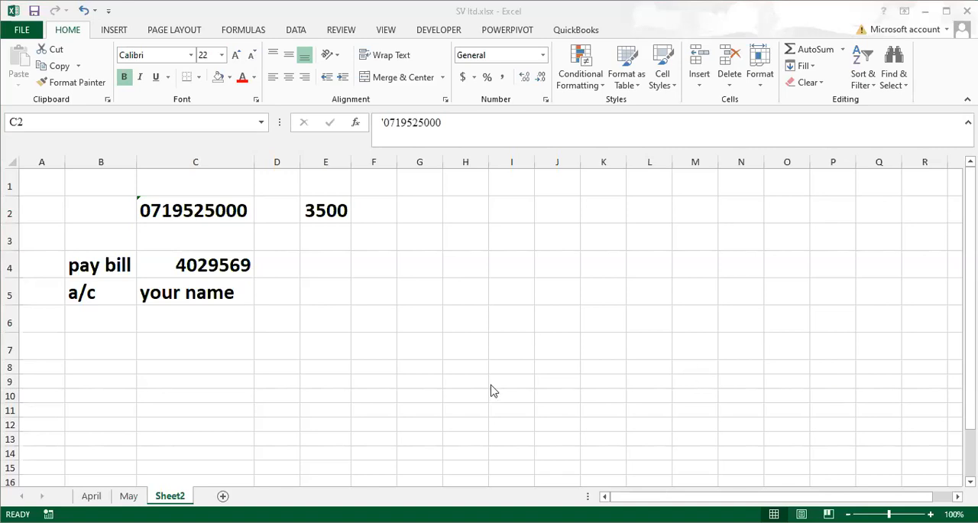
pyautogui.click(694, 480)
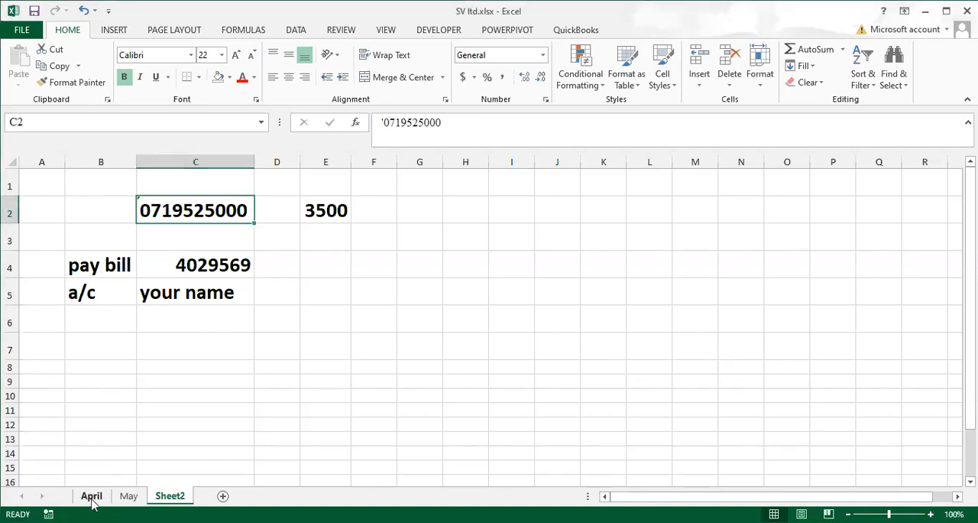
# Examine the #N/A cells L22, L24 and L27 in the may payroll column of the April sheet and their neighbouring results
pyautogui.click(91, 496)
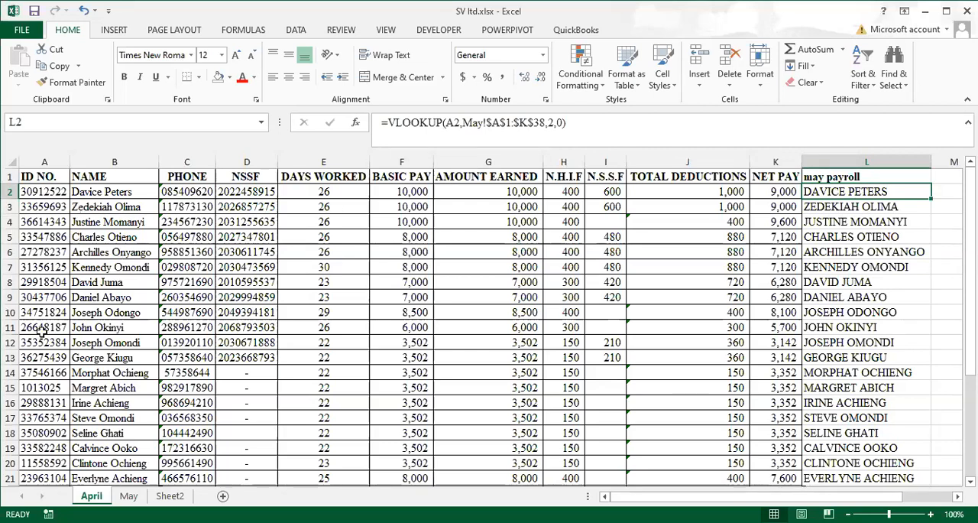
pyautogui.scroll(-4, 873, 306)
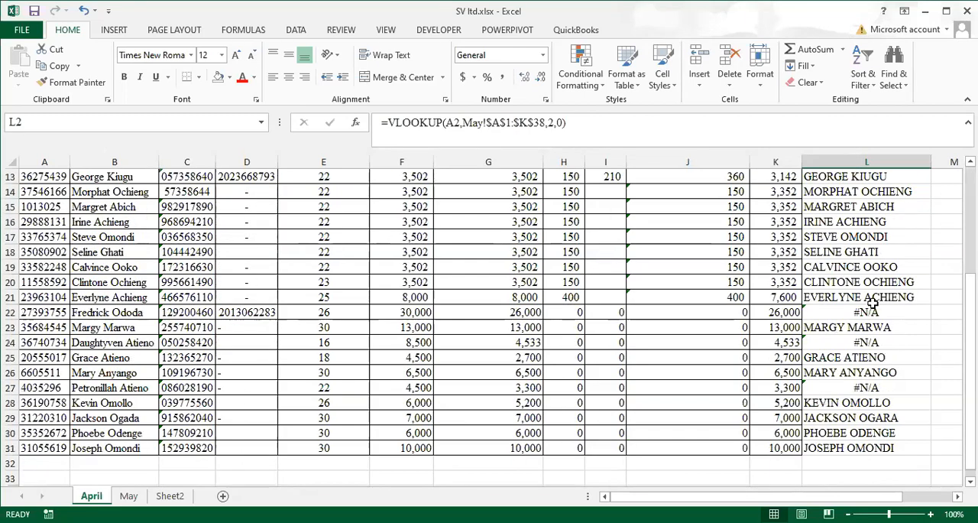
pyautogui.scroll(-2, 873, 305)
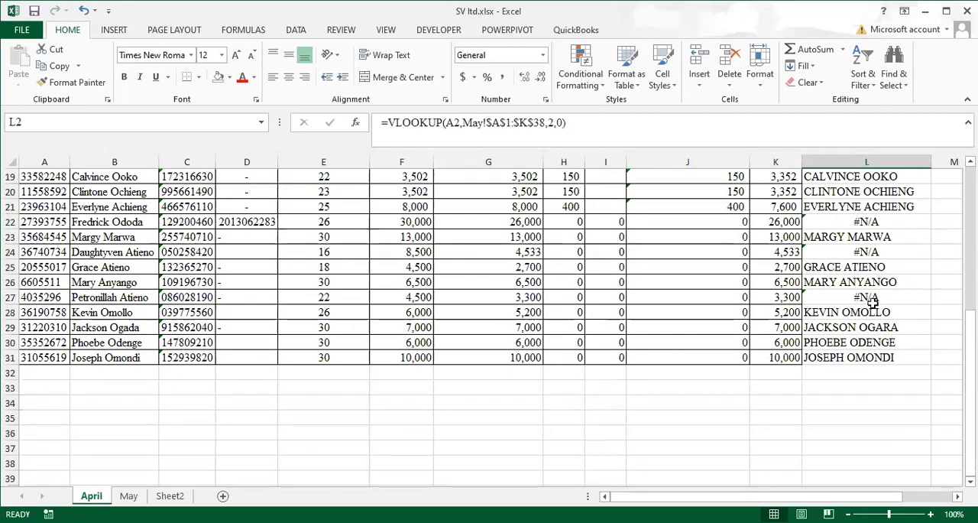
pyautogui.scroll(2, 873, 302)
pyautogui.click(857, 314)
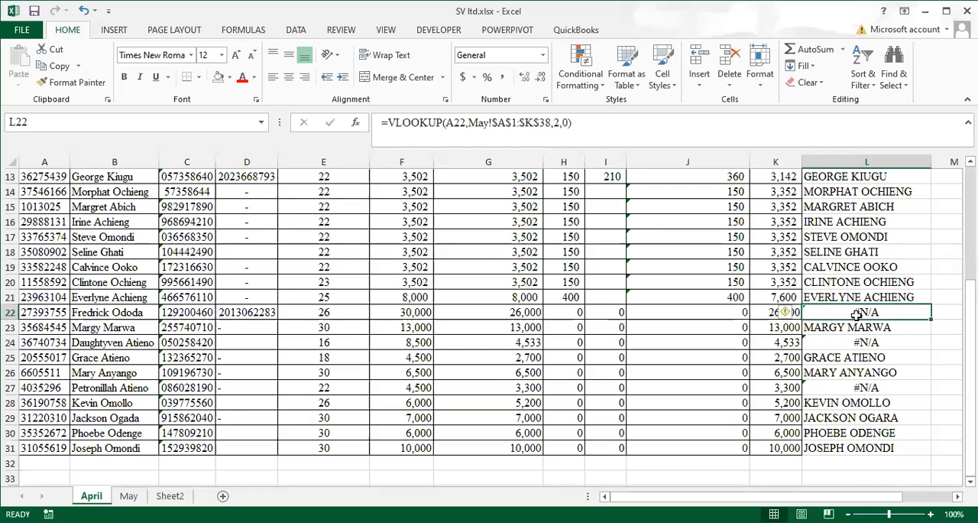
pyautogui.click(853, 346)
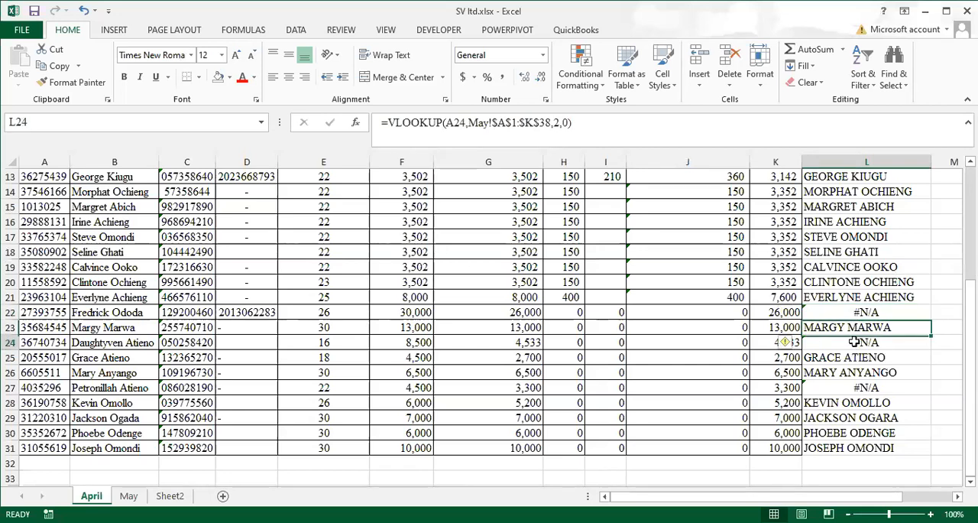
pyautogui.click(850, 313)
pyautogui.click(856, 341)
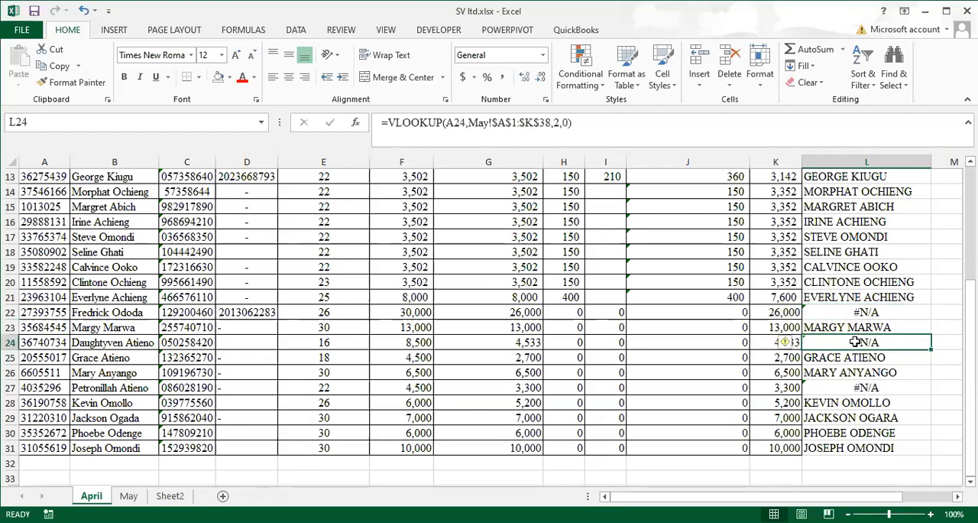
pyautogui.click(853, 311)
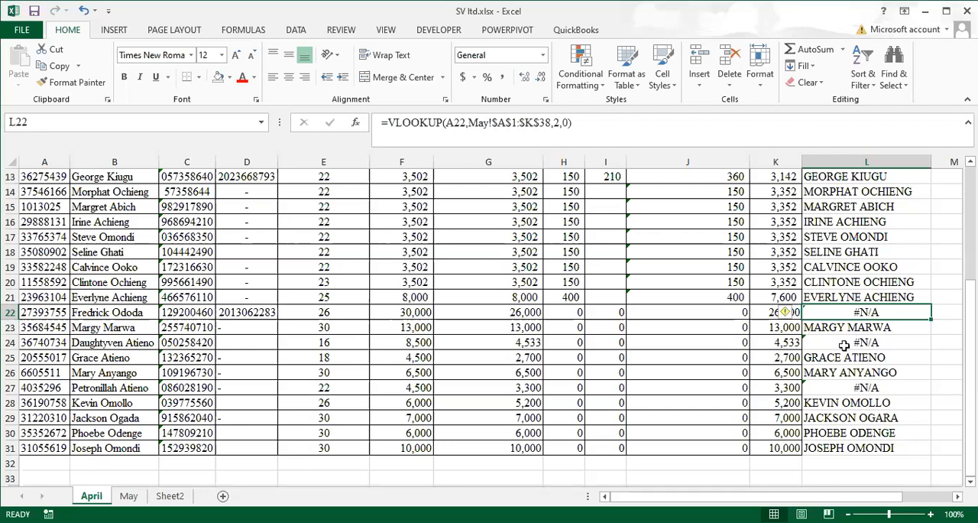
pyautogui.click(845, 343)
pyautogui.press('Down')
pyautogui.press('Down')
pyautogui.press('Down')
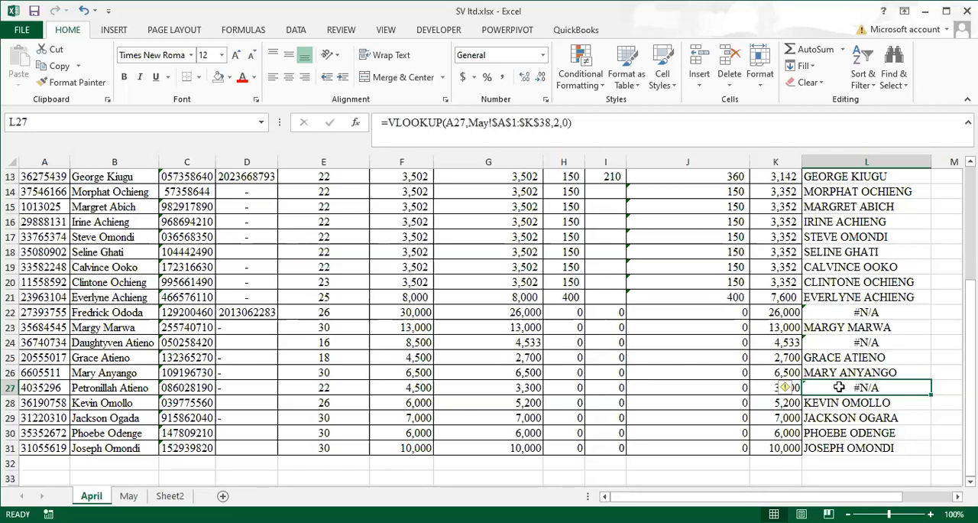
pyautogui.click(884, 315)
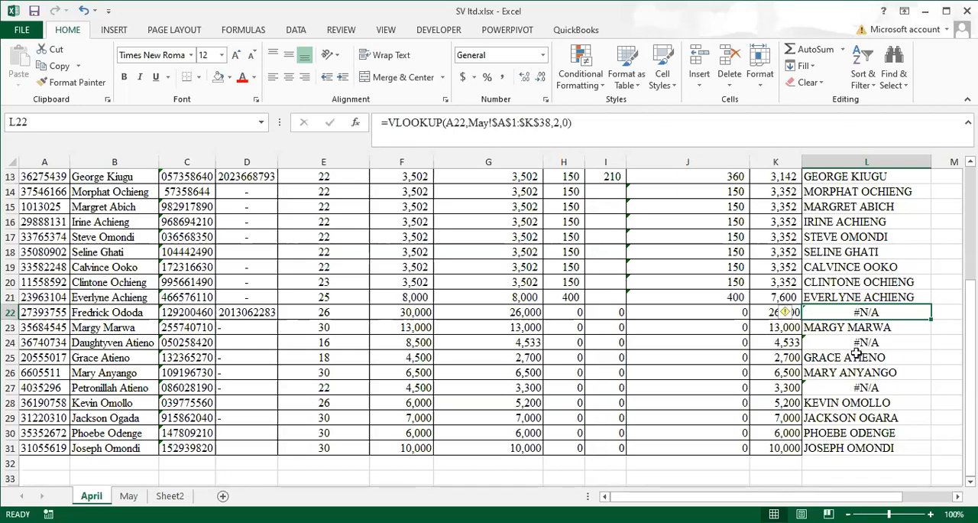
pyautogui.click(843, 403)
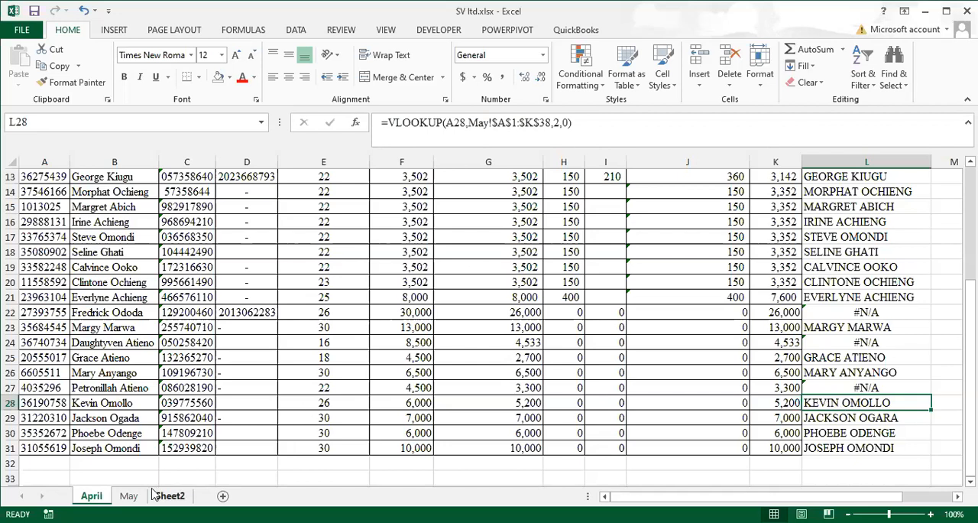
# Start a VLOOKUP formula in cell L2 of the May sheet with the ID number in A2 as the lookup value
pyautogui.click(128, 496)
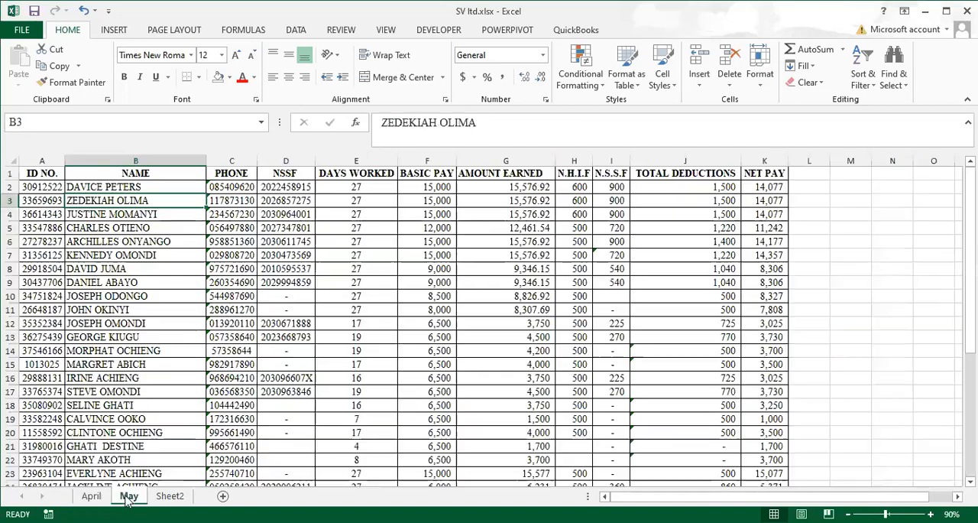
pyautogui.click(91, 496)
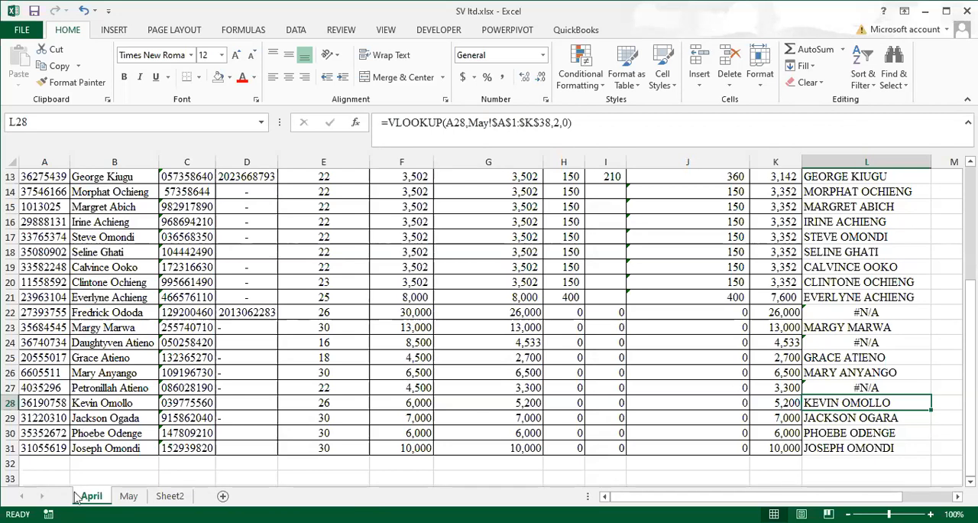
pyautogui.click(128, 496)
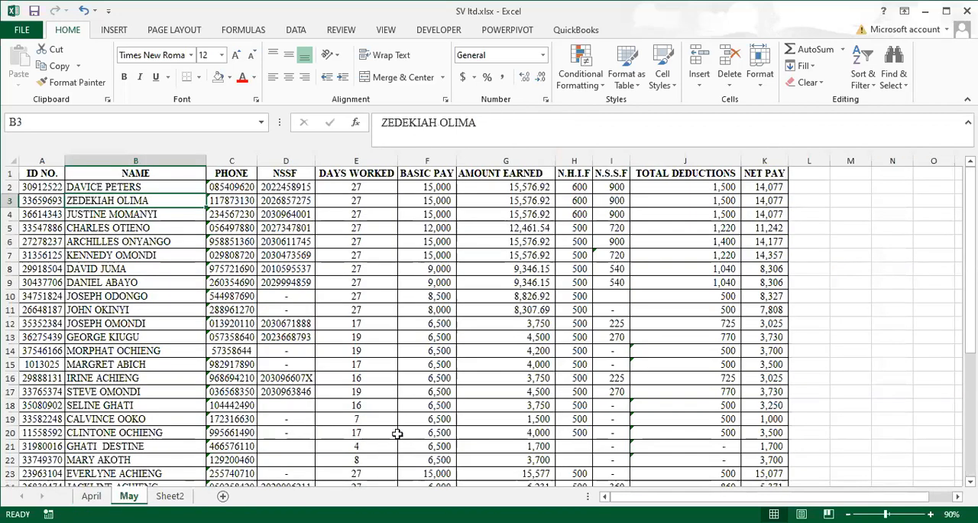
pyautogui.click(806, 187)
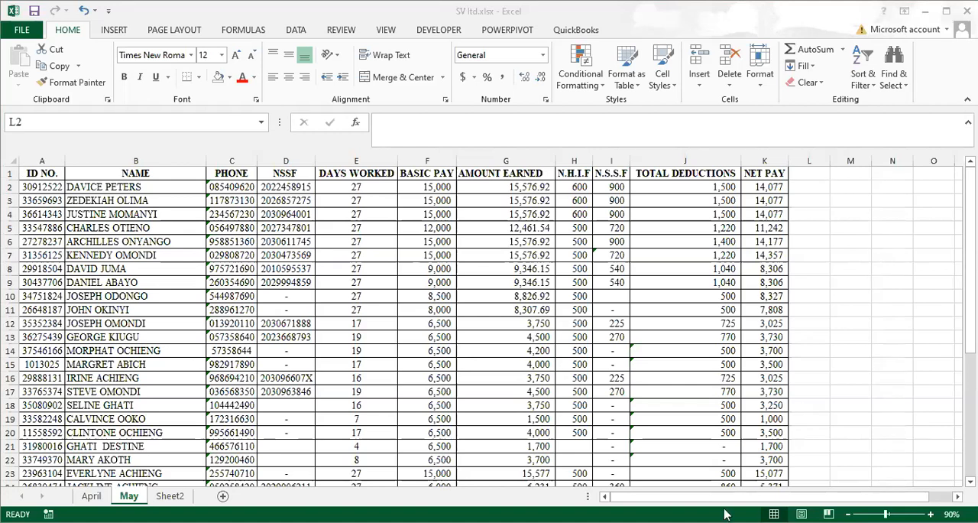
pyautogui.click(810, 187)
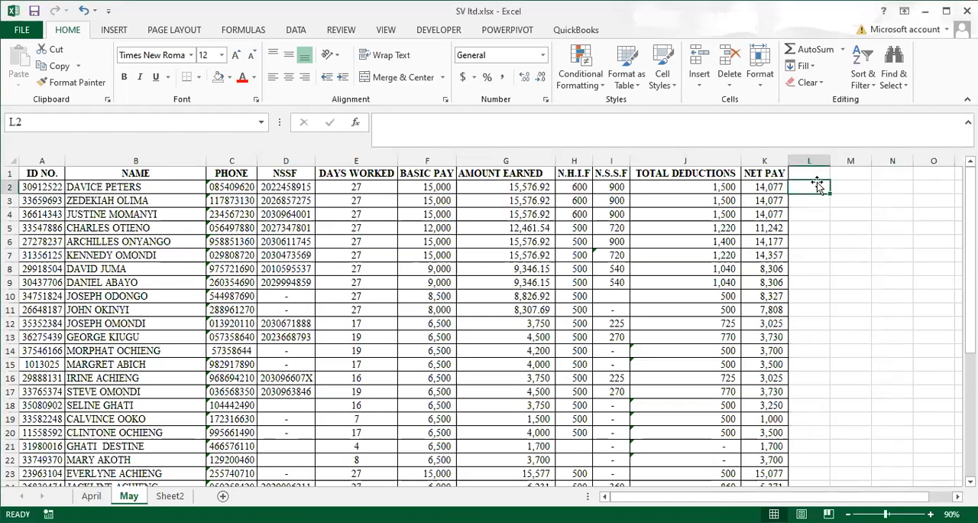
pyautogui.write('=')
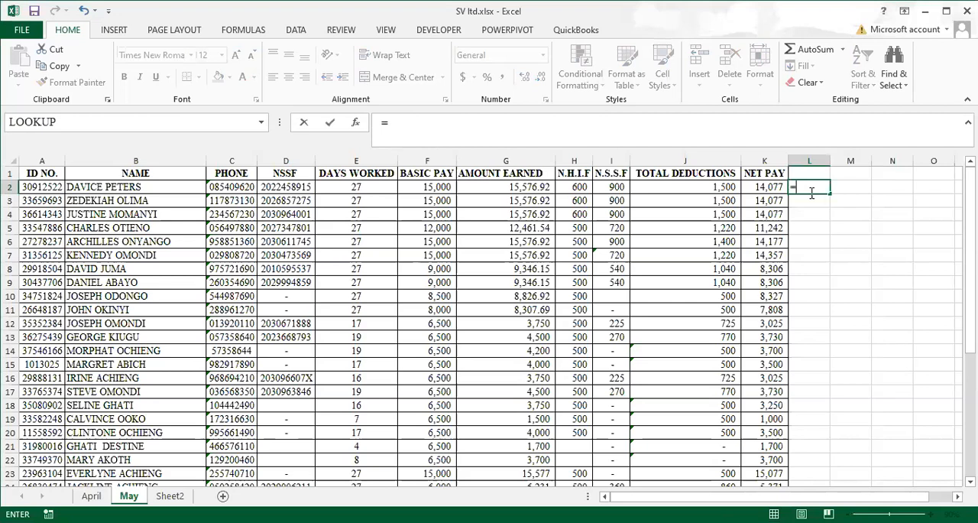
pyautogui.write('vl')
pyautogui.press('Tab')
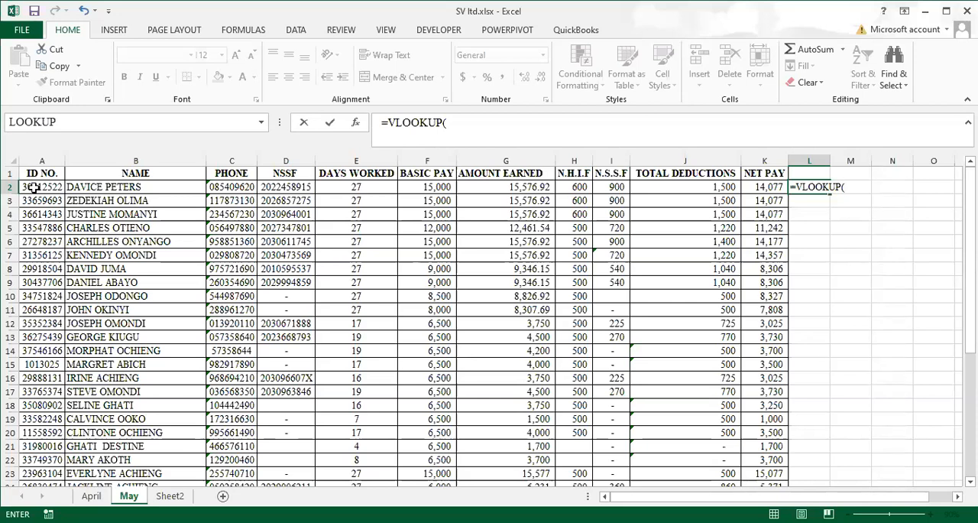
pyautogui.click(35, 188)
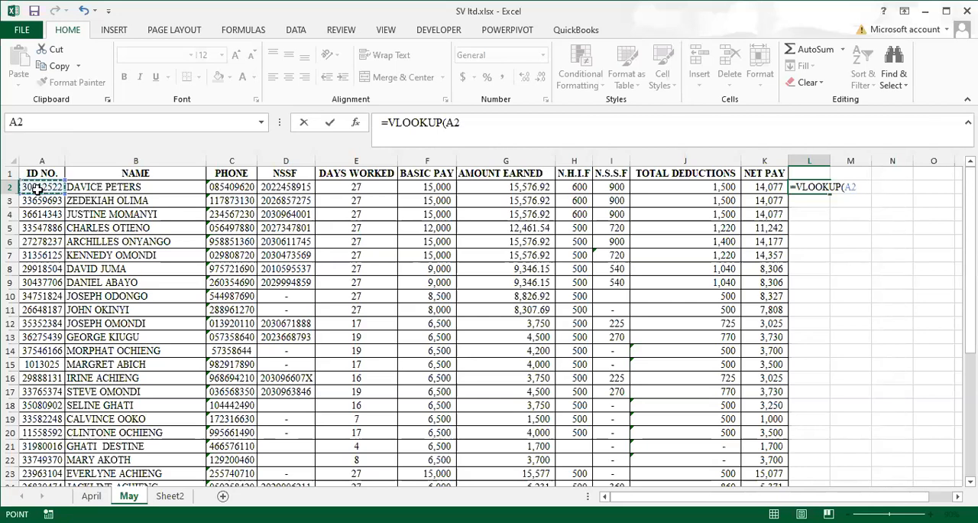
pyautogui.write(',')
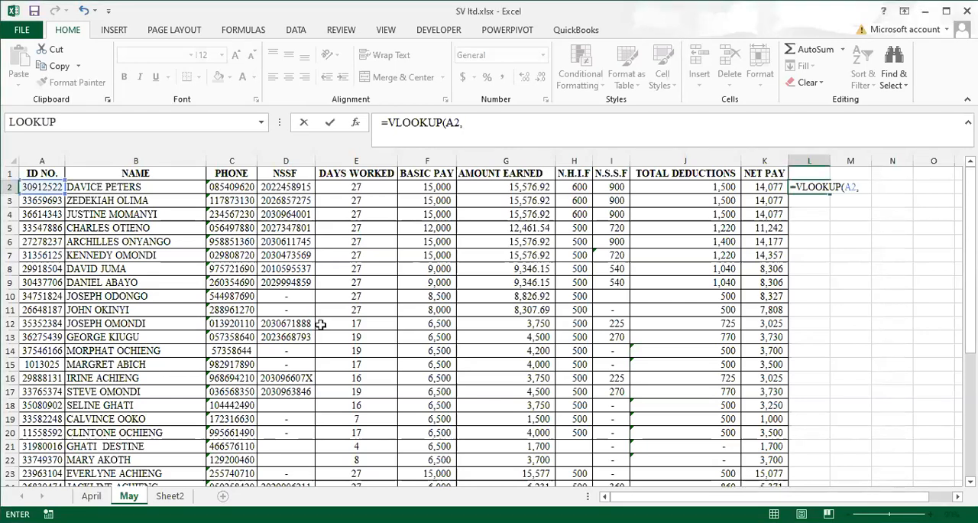
# Set the VLOOKUP table array to the April sheet's payroll table as the absolute range $A$1:$K$31
pyautogui.click(129, 498)
pyautogui.click(92, 496)
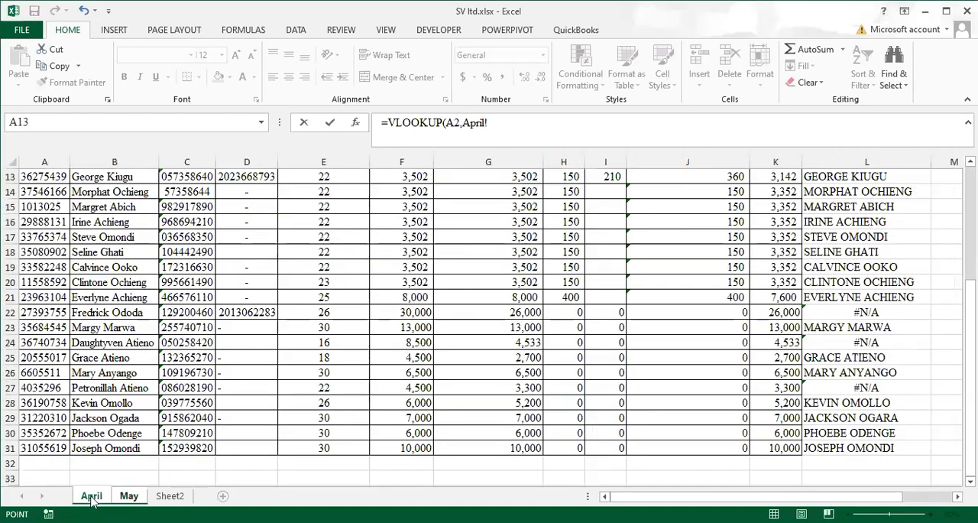
pyautogui.scroll(4, 350, 410)
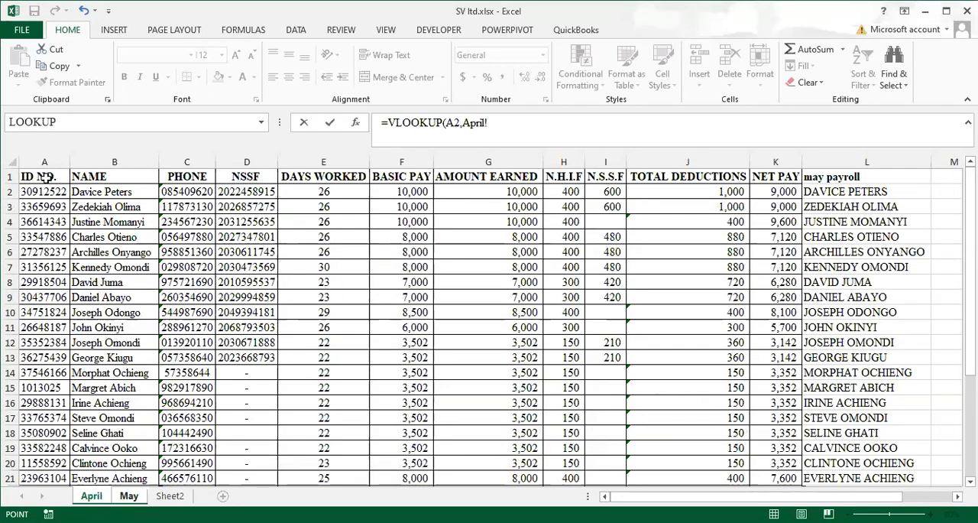
pyautogui.moveTo(40, 177); pyautogui.dragTo(775, 425)
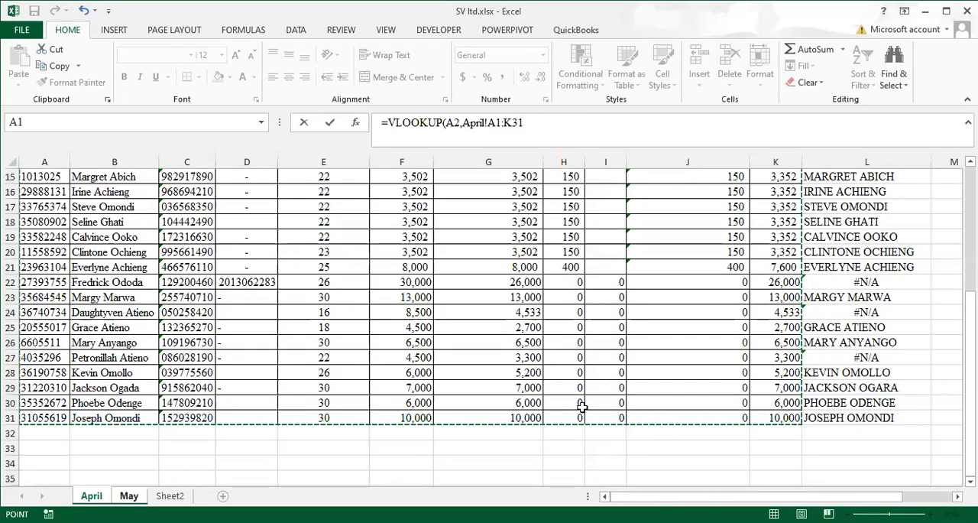
pyautogui.scroll(4, 581, 408)
pyautogui.scroll(1, 581, 408)
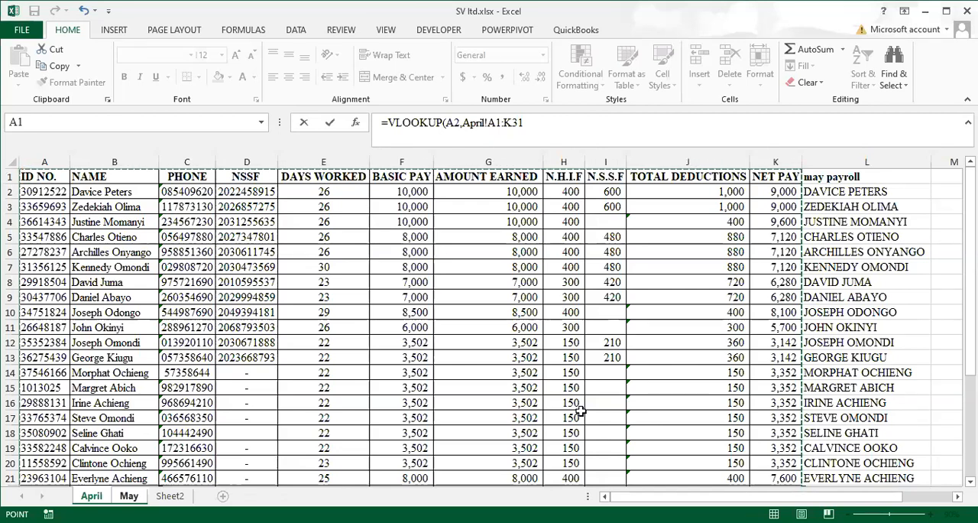
pyautogui.press('F4')
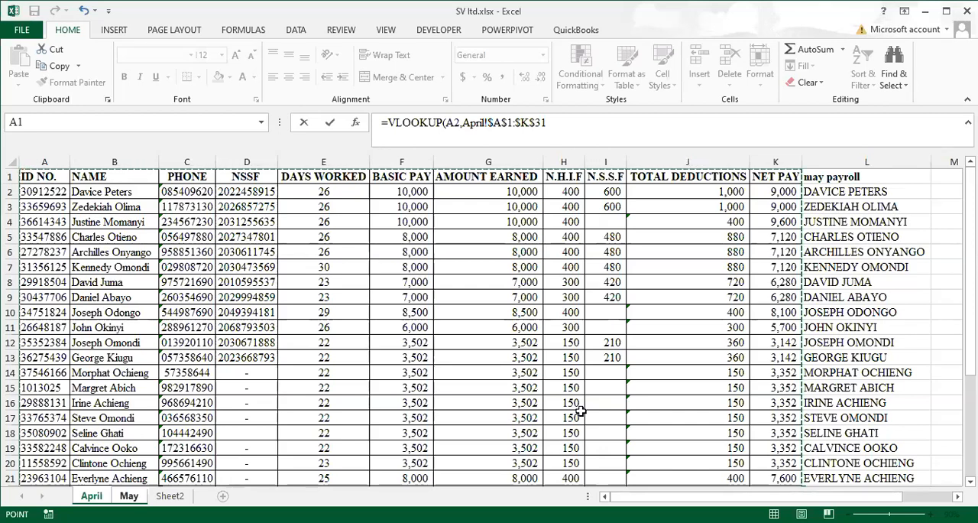
# Complete the VLOOKUP in L2 of the May sheet with column index 2 and exact match 0
pyautogui.write(',')
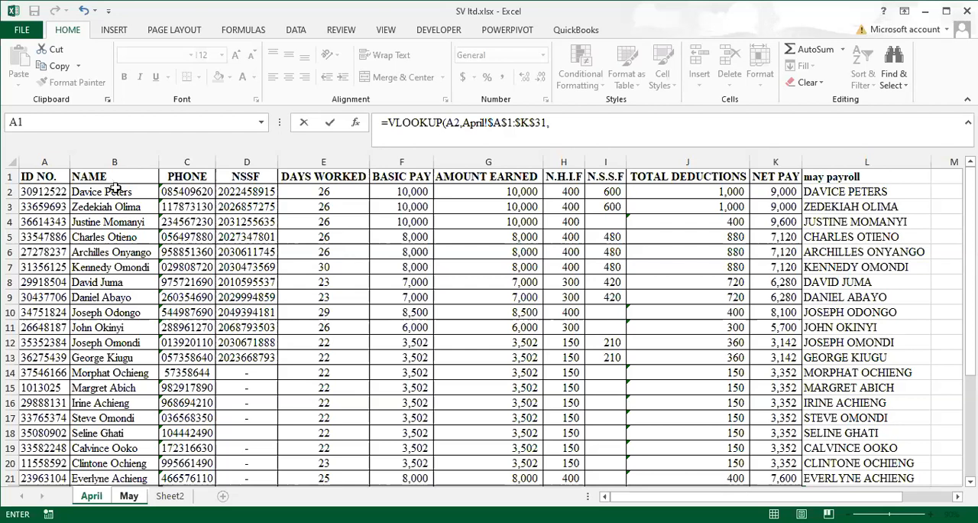
pyautogui.click(554, 128)
pyautogui.write('2,')
pyautogui.write('0')
pyautogui.write(')')
pyautogui.press('Return')
# Fill the L2 formula down to the last employee in row 38 and widen column L to fit its content
pyautogui.click(817, 187)
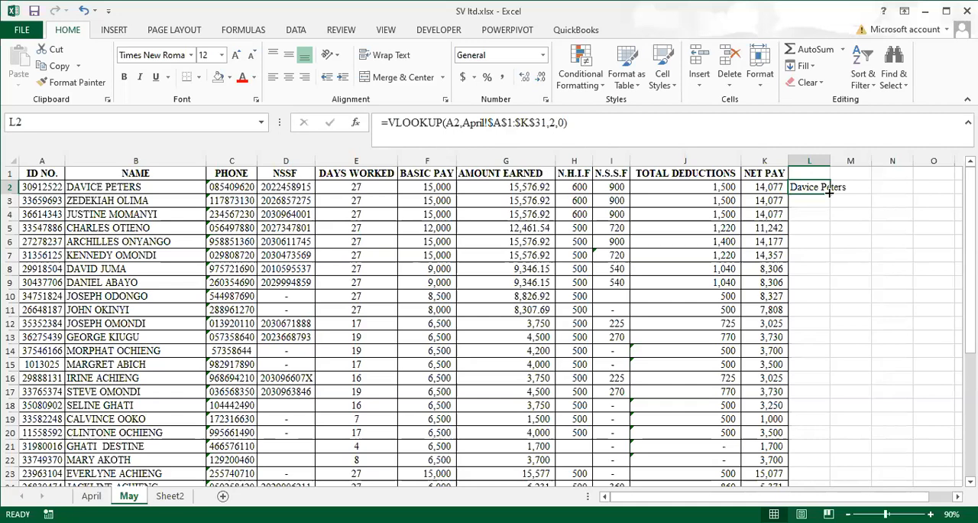
pyautogui.doubleClick(830, 193)
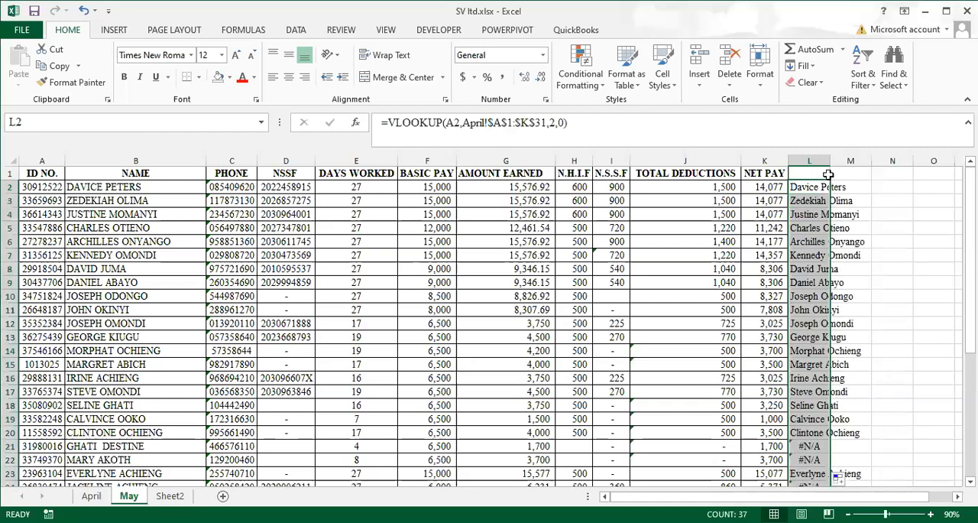
pyautogui.doubleClick(830, 160)
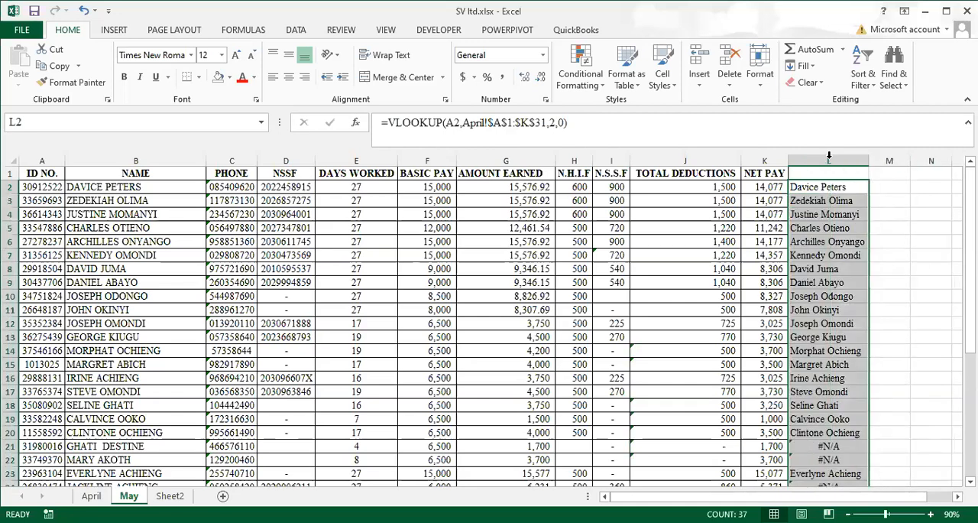
# Compare the names returned in column L of the May sheet with the NAME column of the April sheet
pyautogui.click(827, 223)
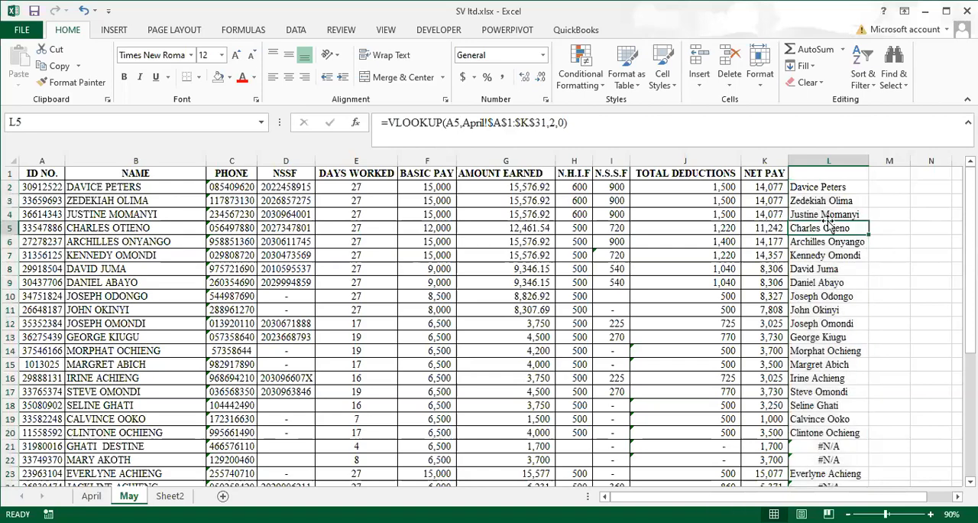
pyautogui.scroll(-2, 827, 223)
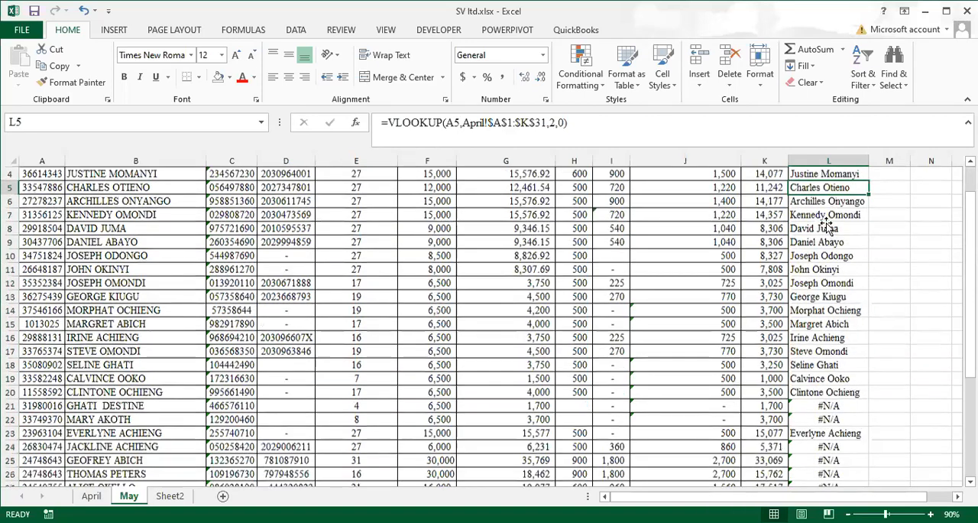
pyautogui.scroll(2, 825, 200)
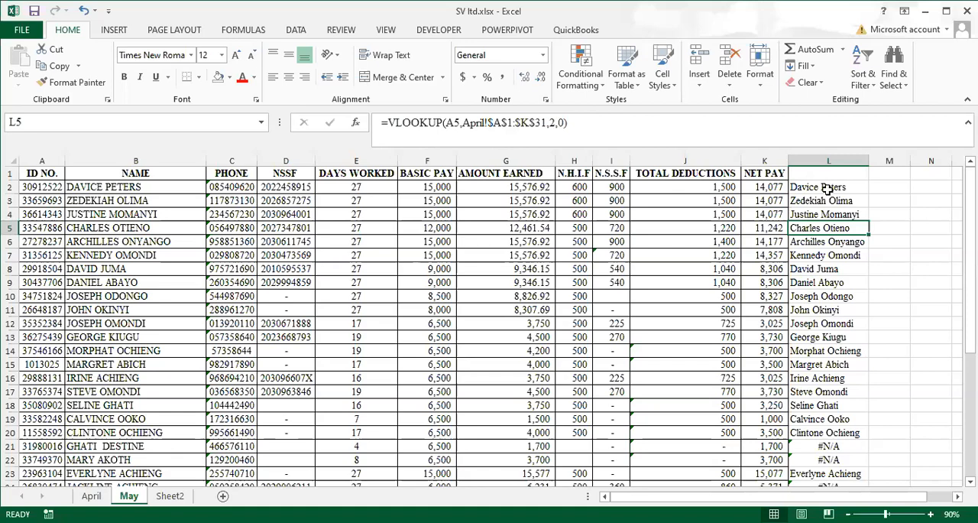
pyautogui.click(828, 186)
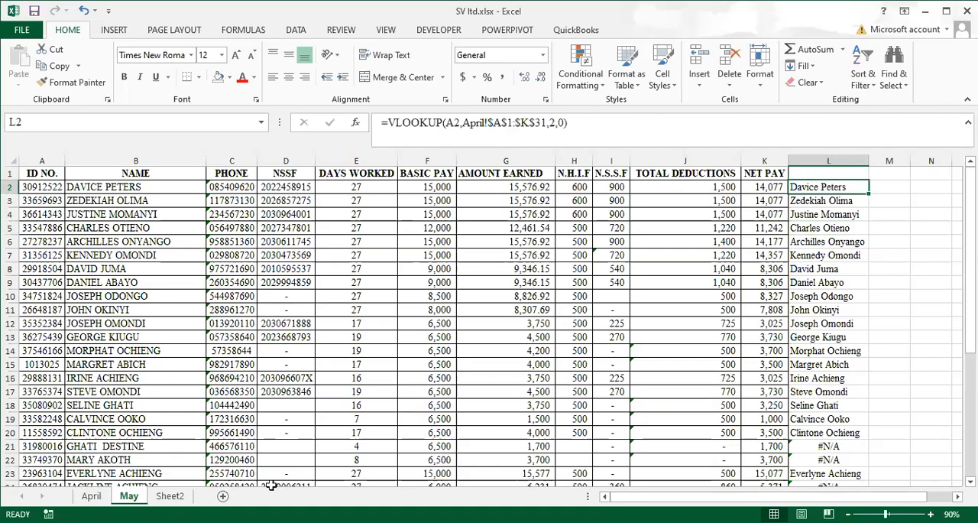
pyautogui.click(90, 496)
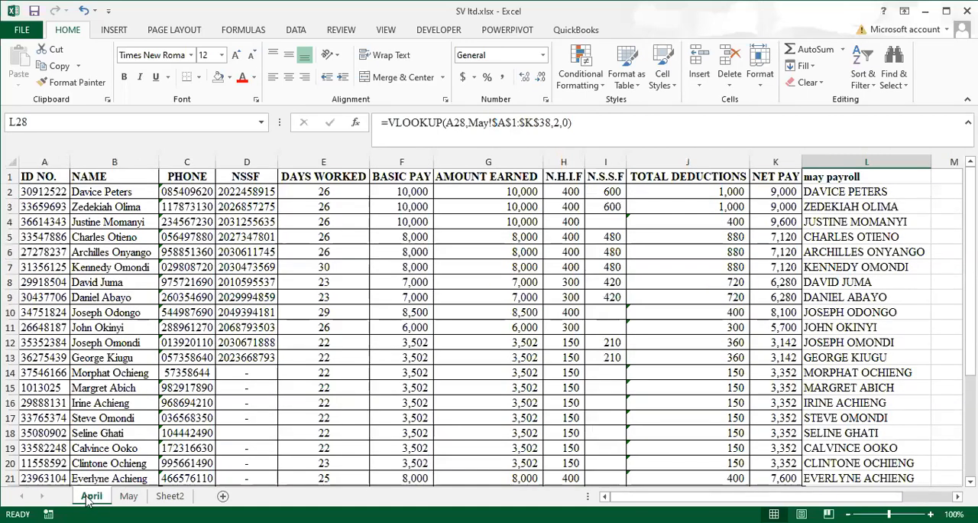
pyautogui.click(104, 195)
pyautogui.click(128, 499)
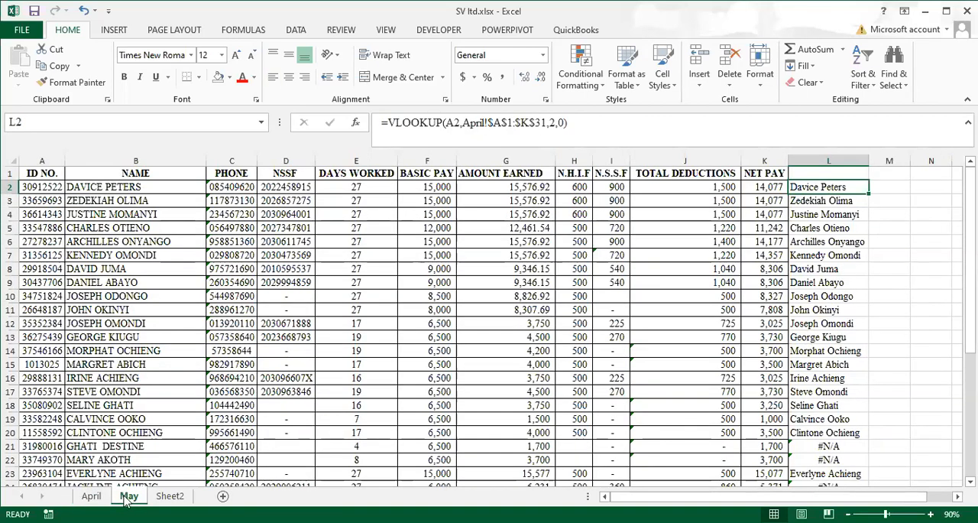
pyautogui.click(839, 202)
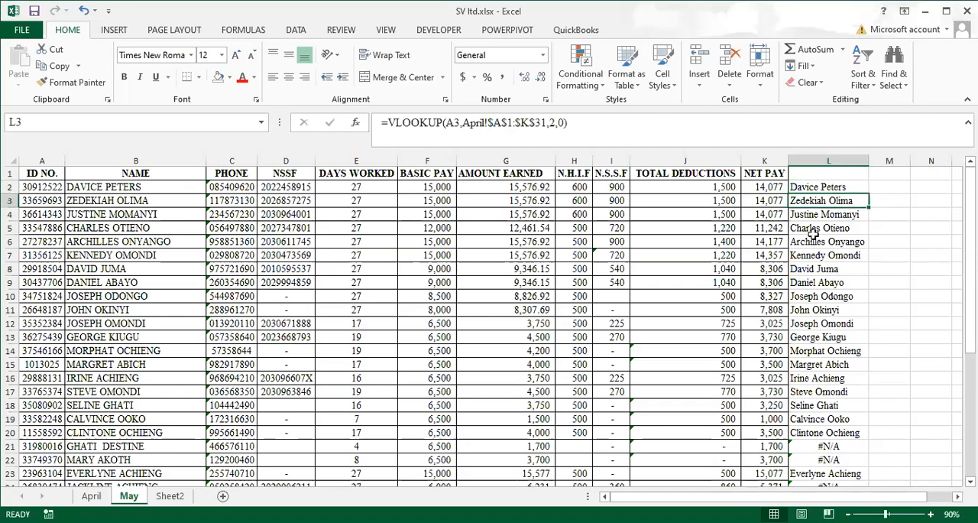
# Examine the #N/A results in rows 21 and 22 and in cells L27, L32 and L38 of the May sheet
pyautogui.scroll(-4, 815, 245)
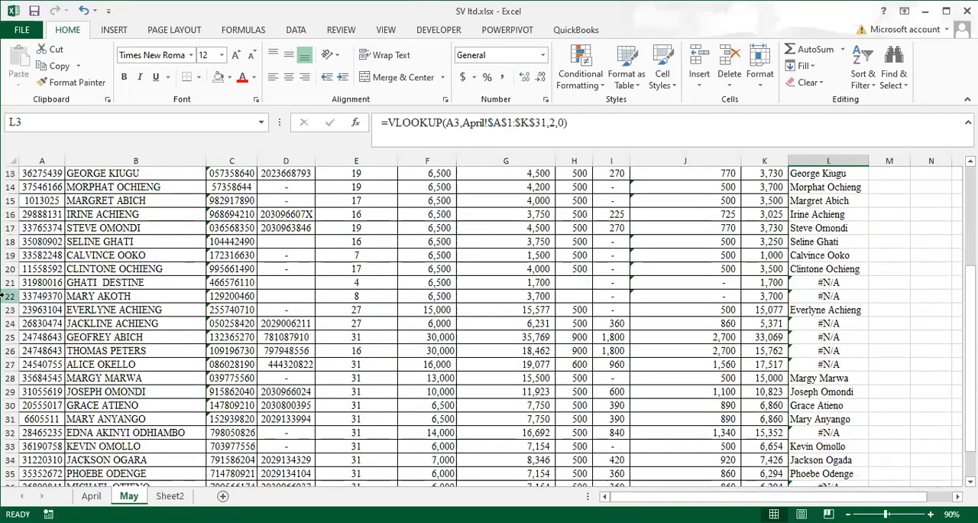
pyautogui.click(7, 296)
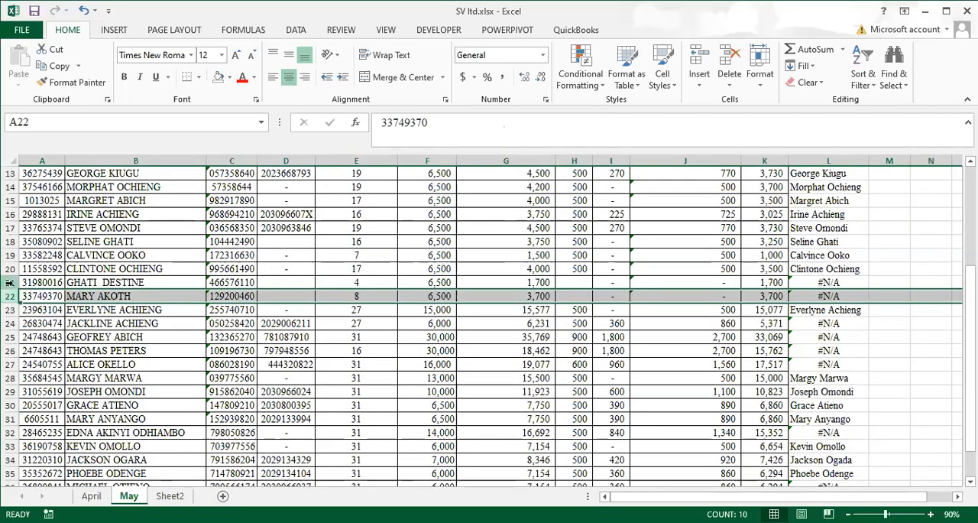
pyautogui.click(9, 282)
pyautogui.moveTo(9, 282); pyautogui.dragTo(9, 296)
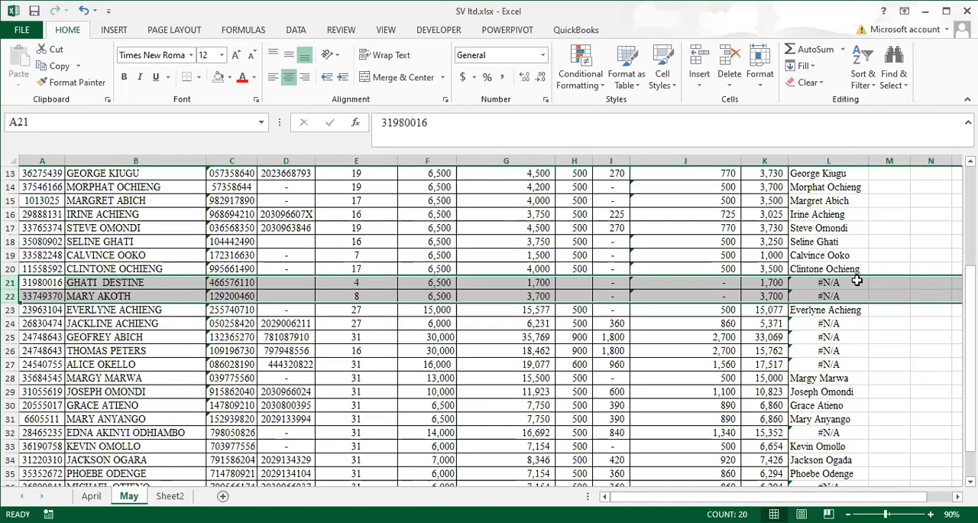
pyautogui.click(858, 281)
pyautogui.click(851, 295)
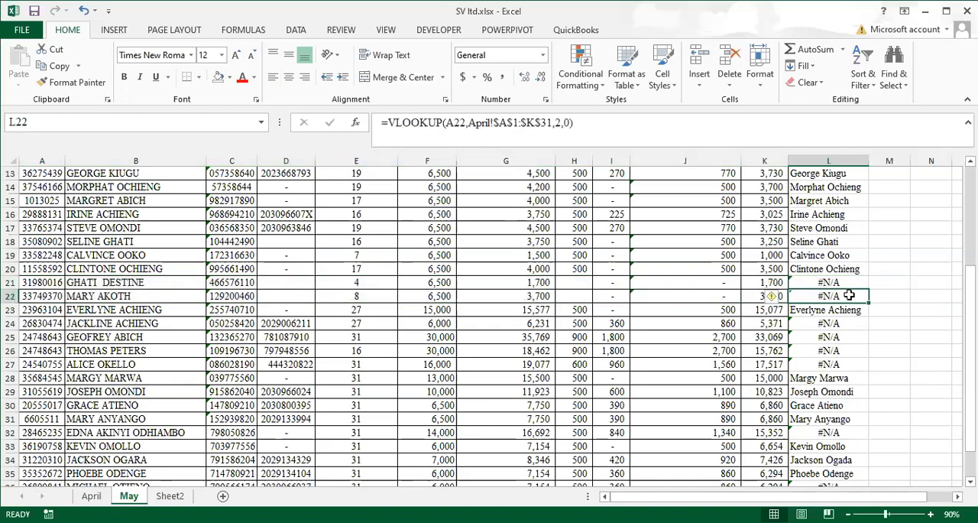
pyautogui.scroll(-1, 847, 298)
pyautogui.scroll(-1, 847, 299)
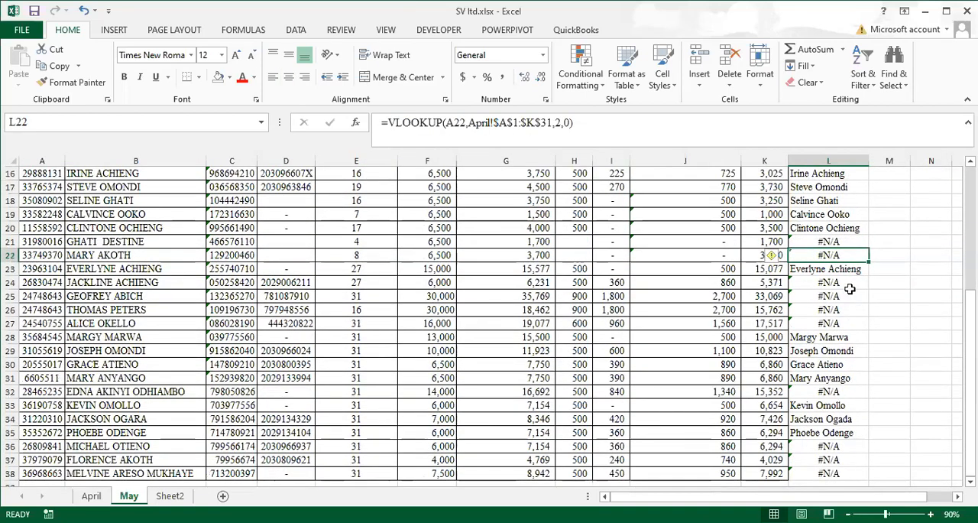
pyautogui.scroll(-1, 810, 282)
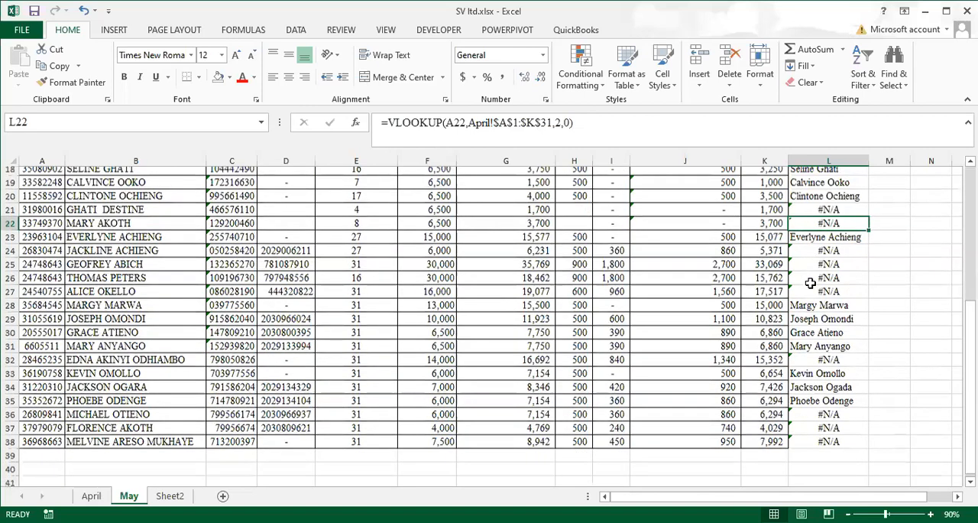
pyautogui.scroll(-2, 810, 282)
pyautogui.click(827, 243)
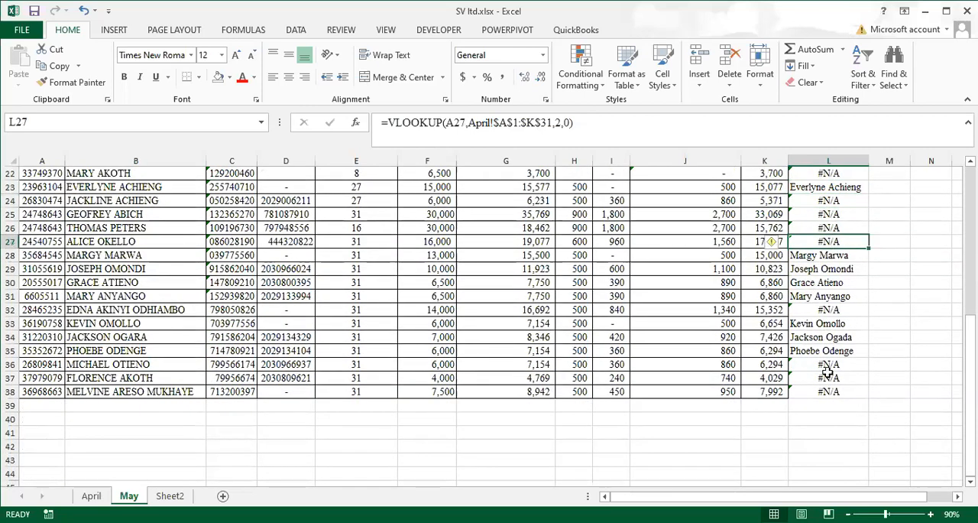
pyautogui.click(824, 310)
pyautogui.click(822, 392)
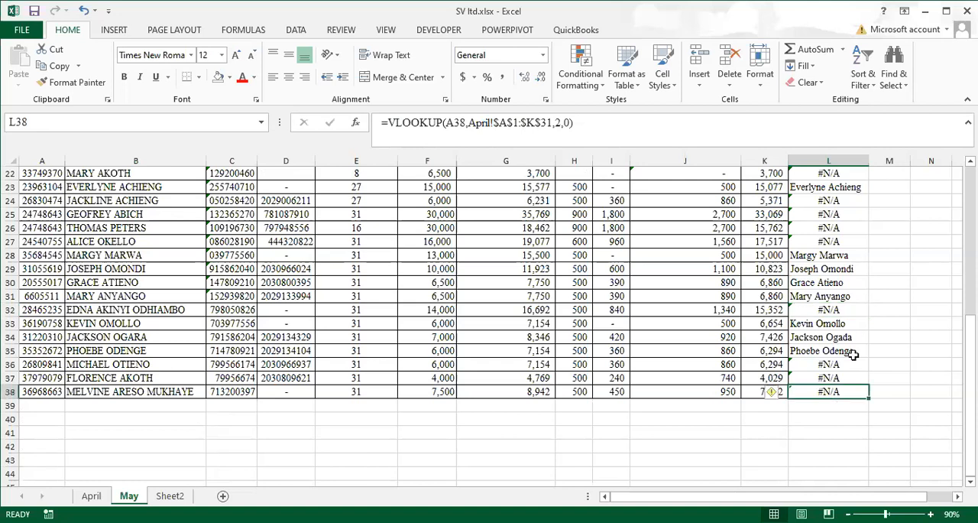
pyautogui.scroll(7, 892, 233)
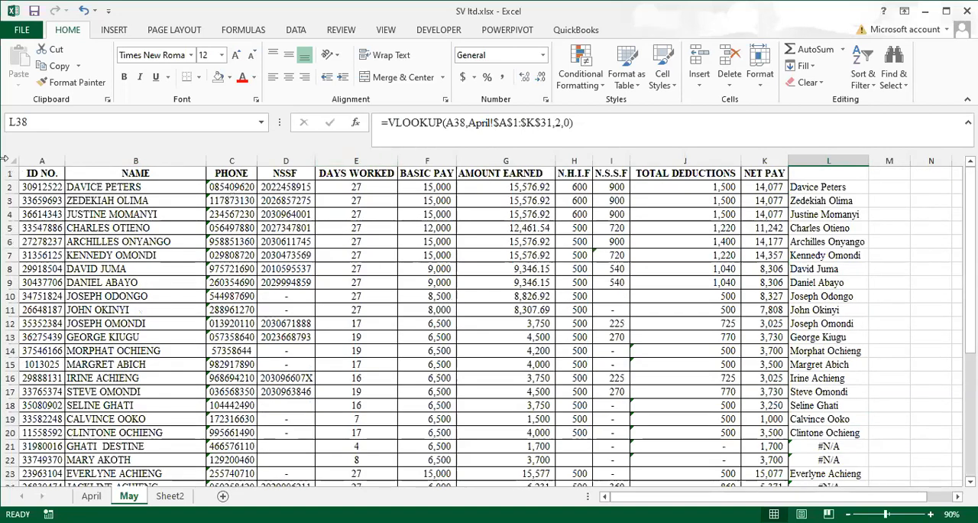
# Enter the header "April payroll" in cell L1 of the May sheet
pyautogui.click(817, 174)
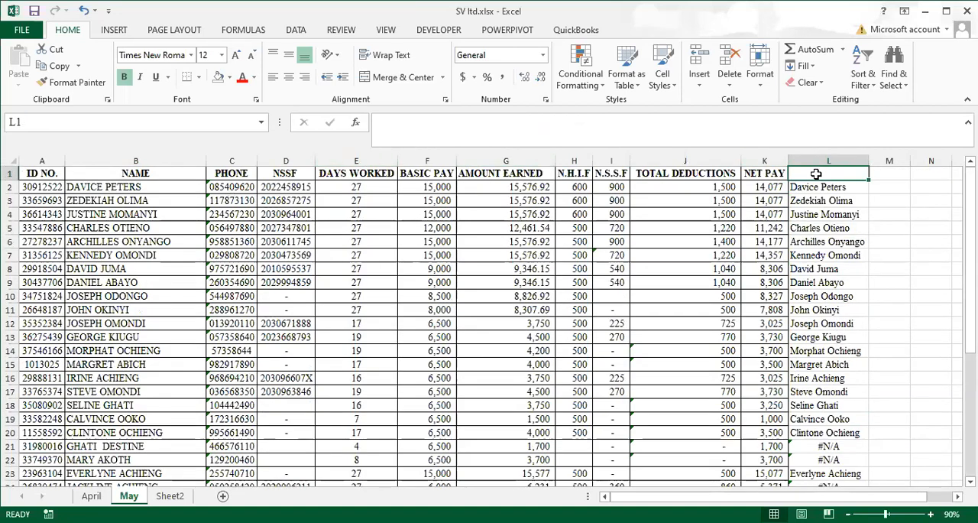
pyautogui.write('Apr')
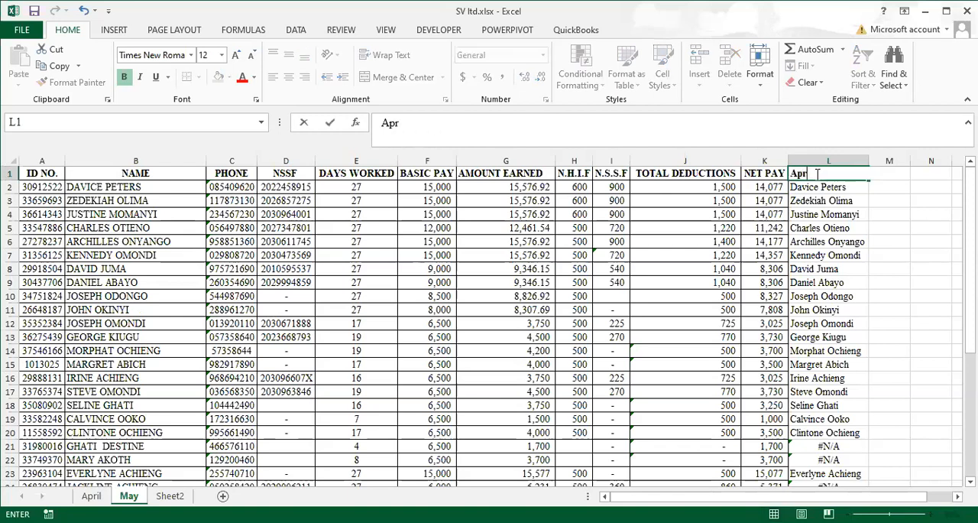
pyautogui.write('il payroll')
pyautogui.click(875, 225)
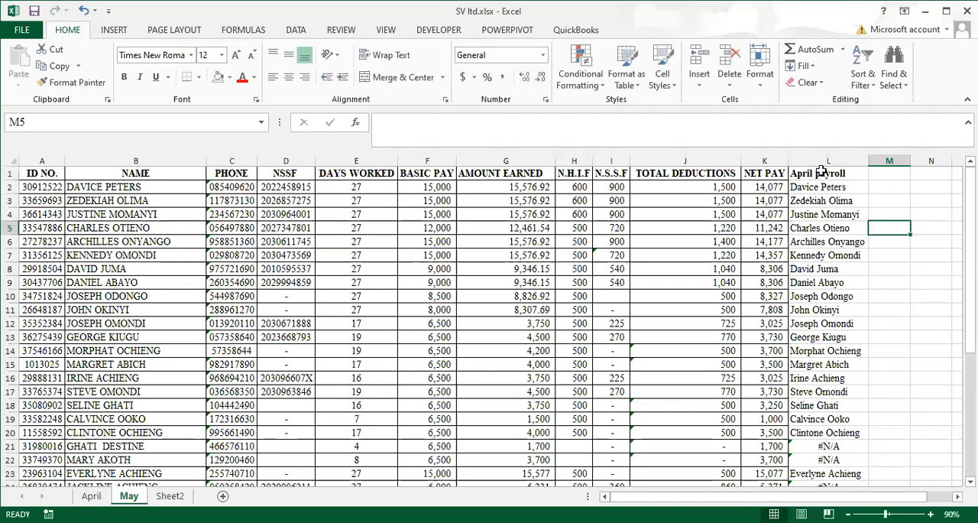
# Sort the May sheet's table A1:L38 by the April payroll column in ascending order
pyautogui.moveTo(43, 174); pyautogui.dragTo(801, 429)
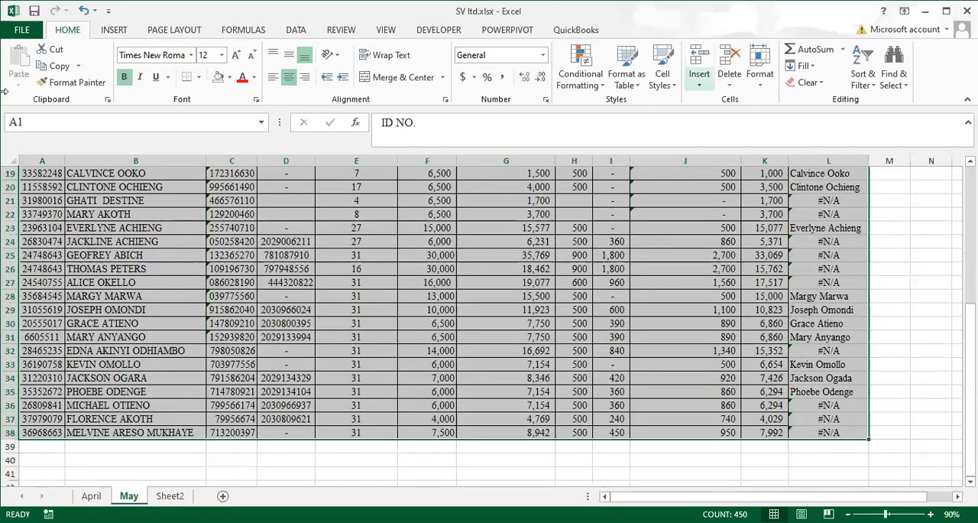
pyautogui.click(871, 81)
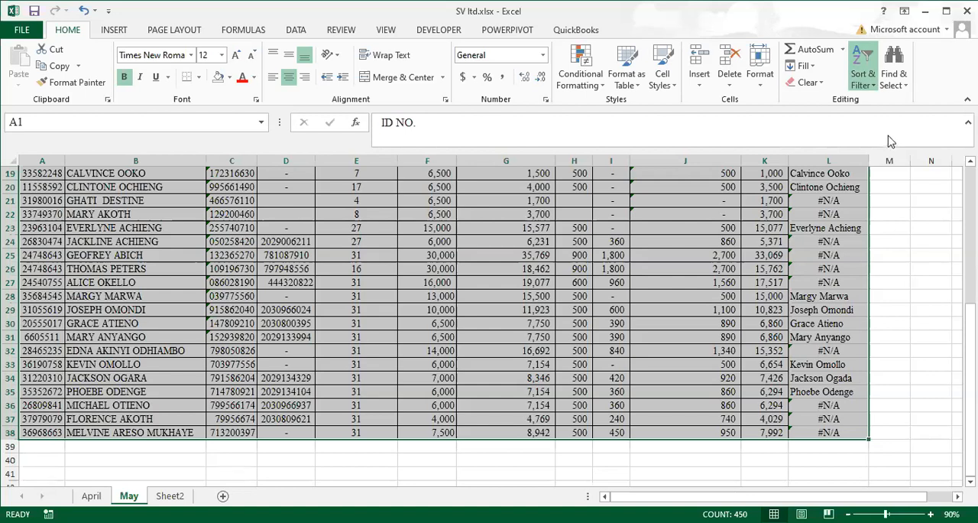
pyautogui.press('Return')
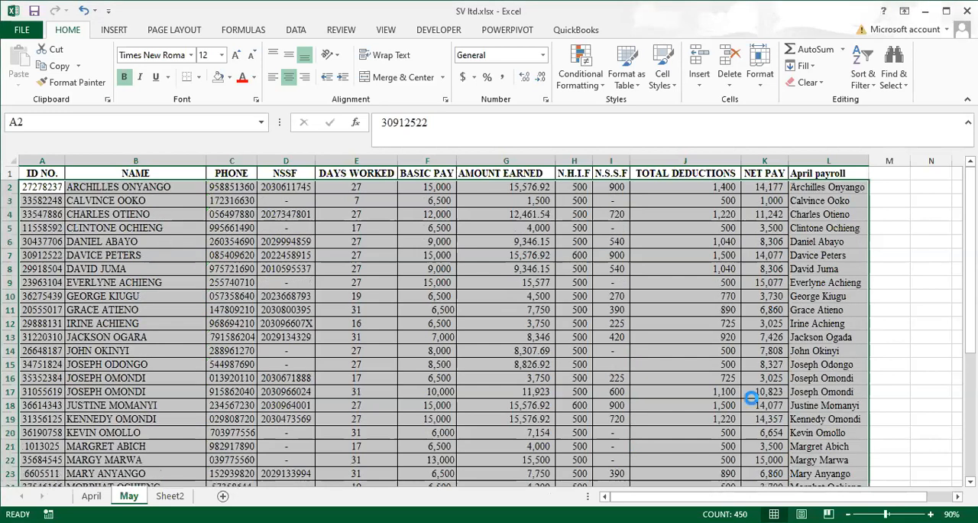
pyautogui.hotkey('shift', 'Return')
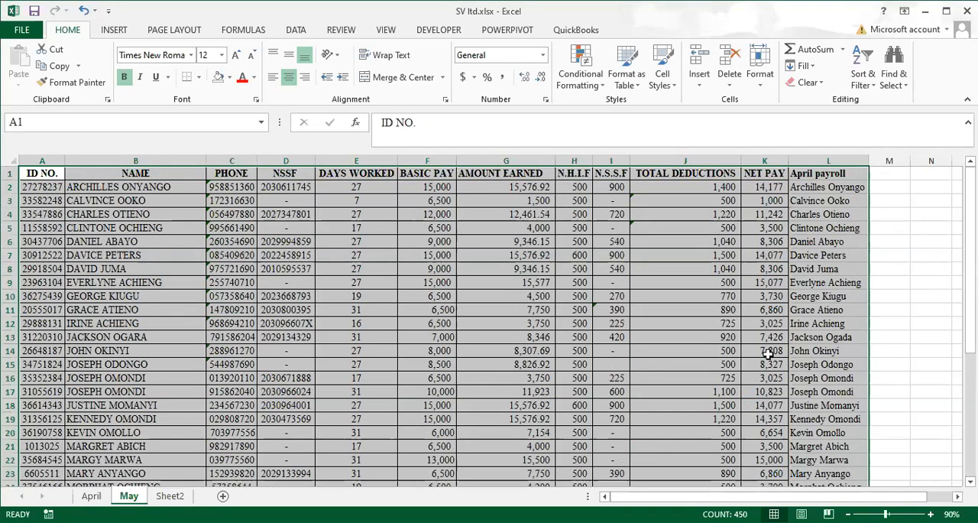
# Shade rows 29 to 38 of the May sheet, which hold the #N/A results, with a light red fill
pyautogui.scroll(-6, 776, 332)
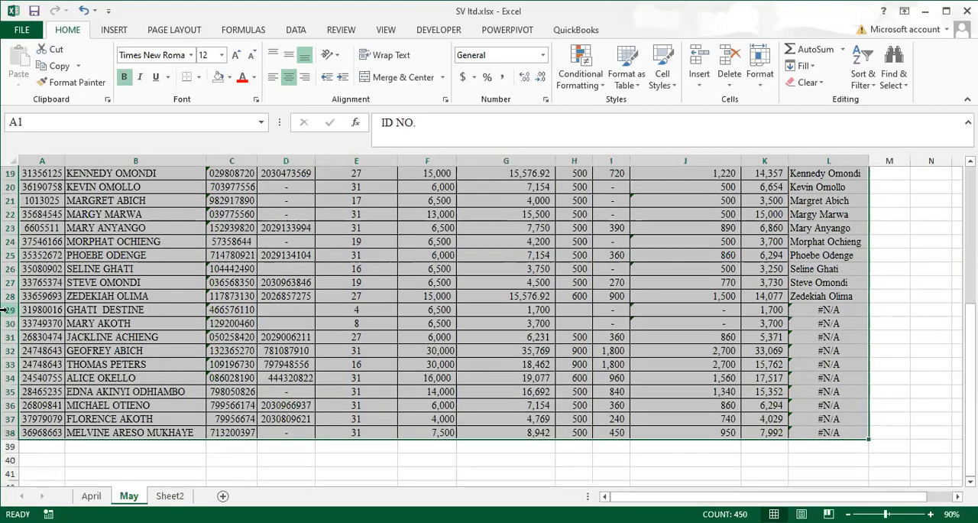
pyautogui.moveTo(7, 309); pyautogui.dragTo(15, 434)
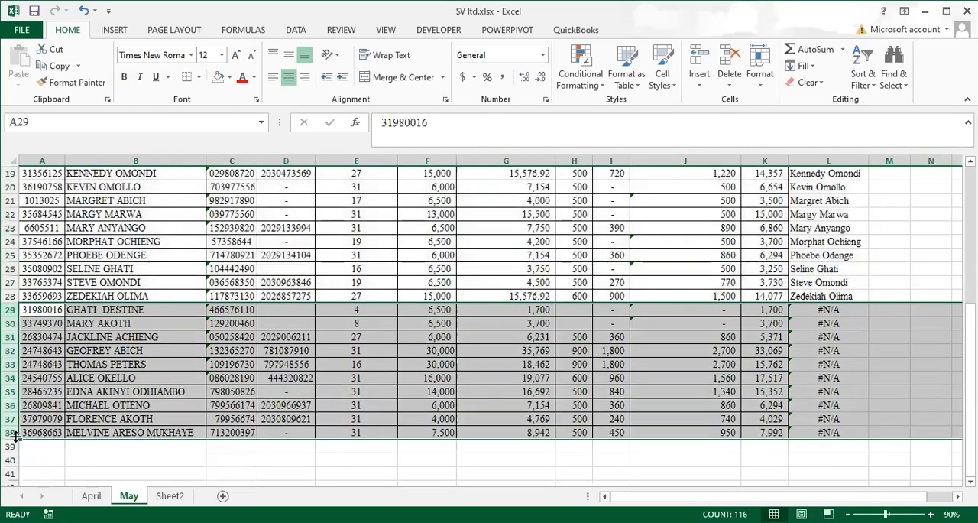
pyautogui.click(218, 77)
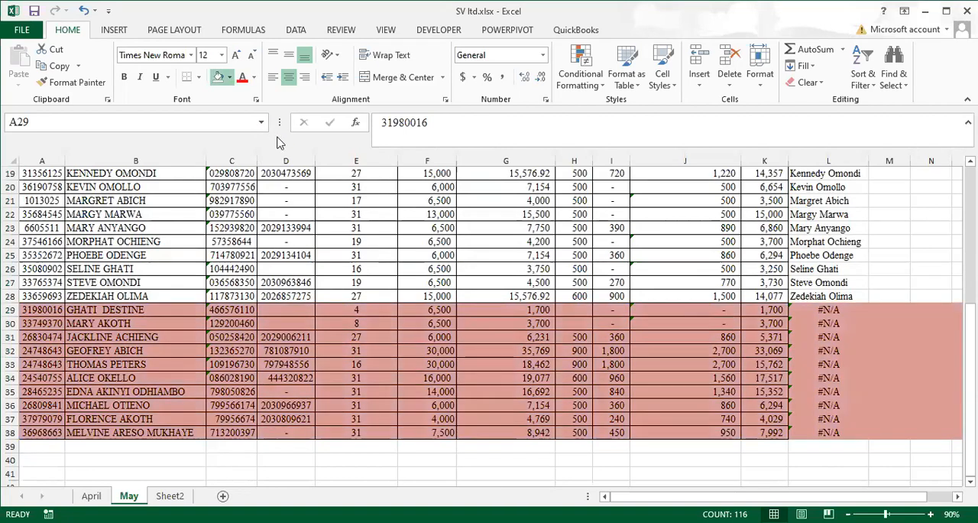
pyautogui.click(283, 143)
pyautogui.click(386, 471)
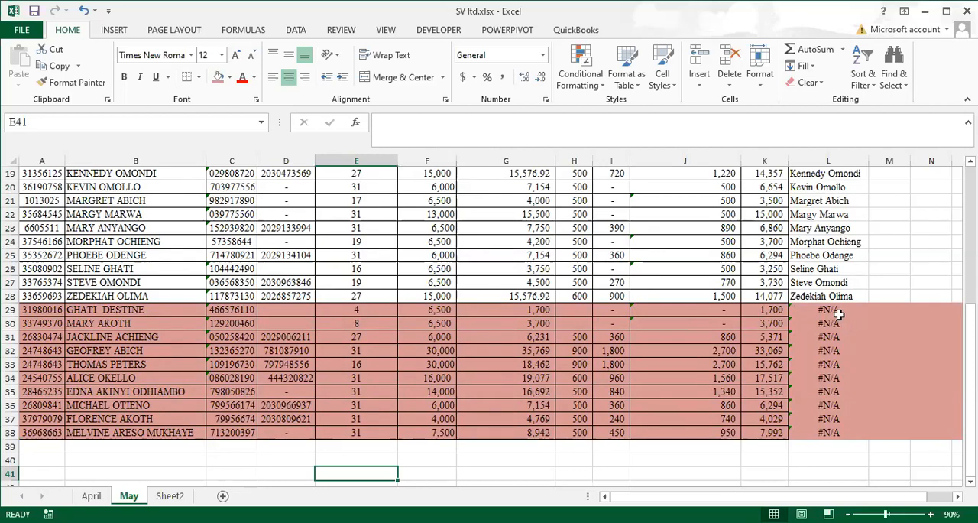
pyautogui.moveTo(839, 314); pyautogui.dragTo(840, 431)
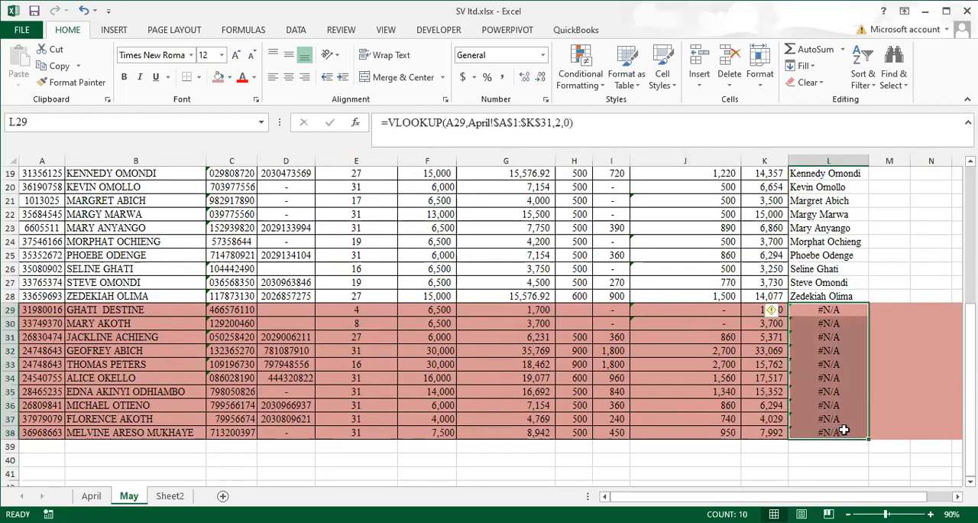
pyautogui.click(655, 453)
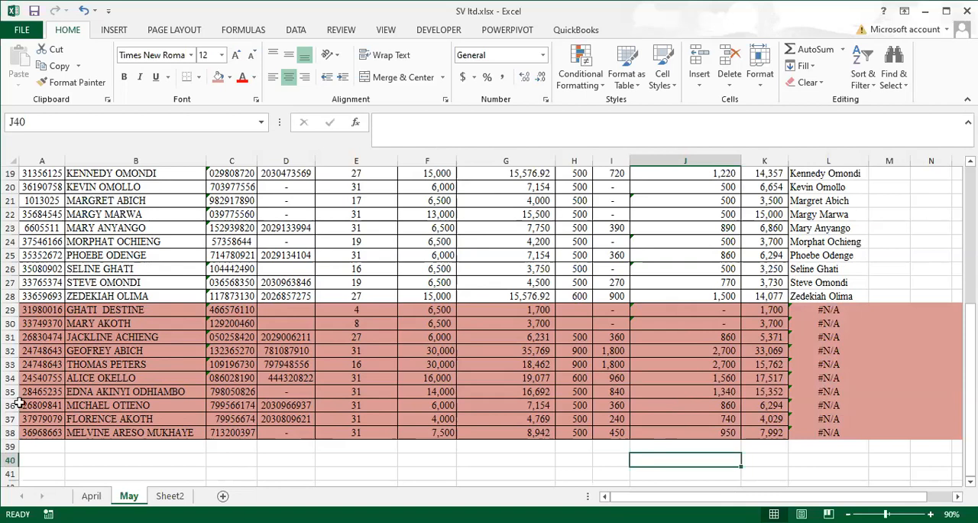
# Sort the April sheet's table A1:L31 by the may payroll column in descending order
pyautogui.click(91, 496)
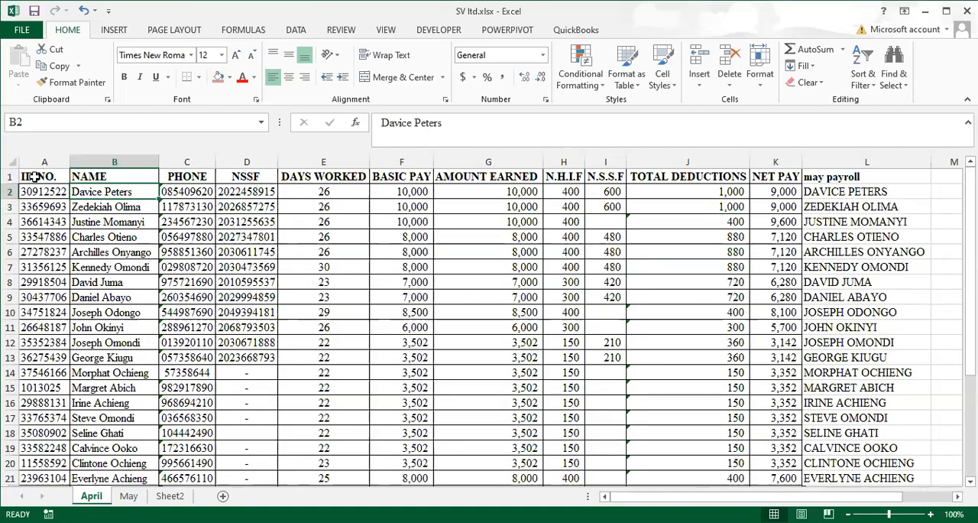
pyautogui.moveTo(35, 177); pyautogui.dragTo(894, 343)
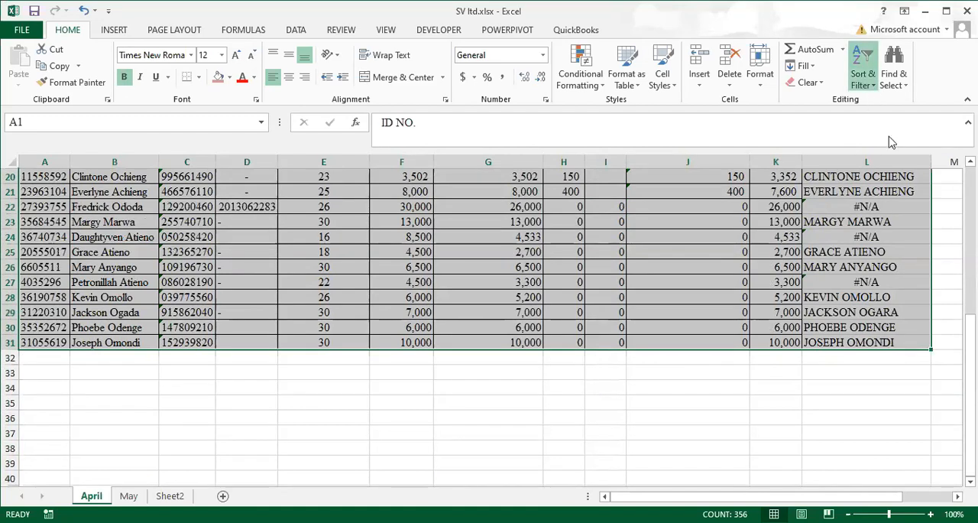
pyautogui.press('Return')
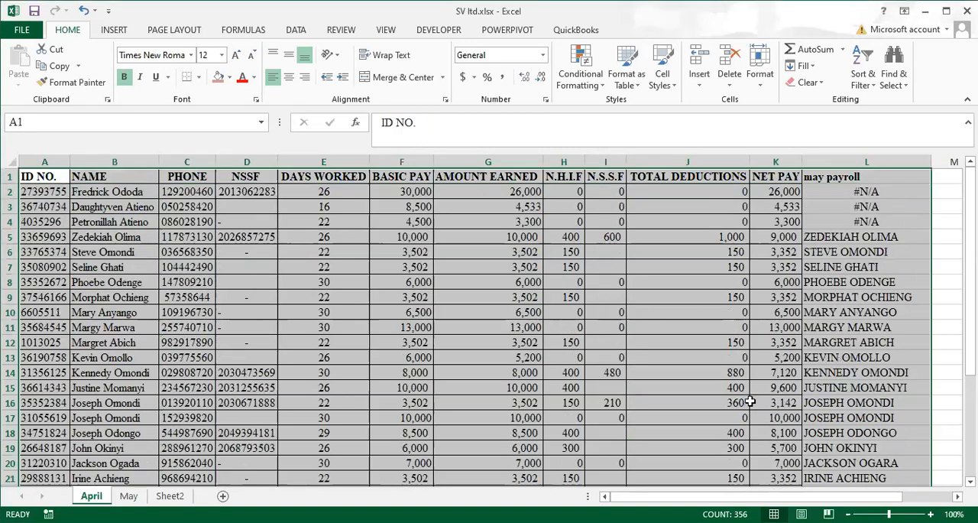
pyautogui.click(464, 246)
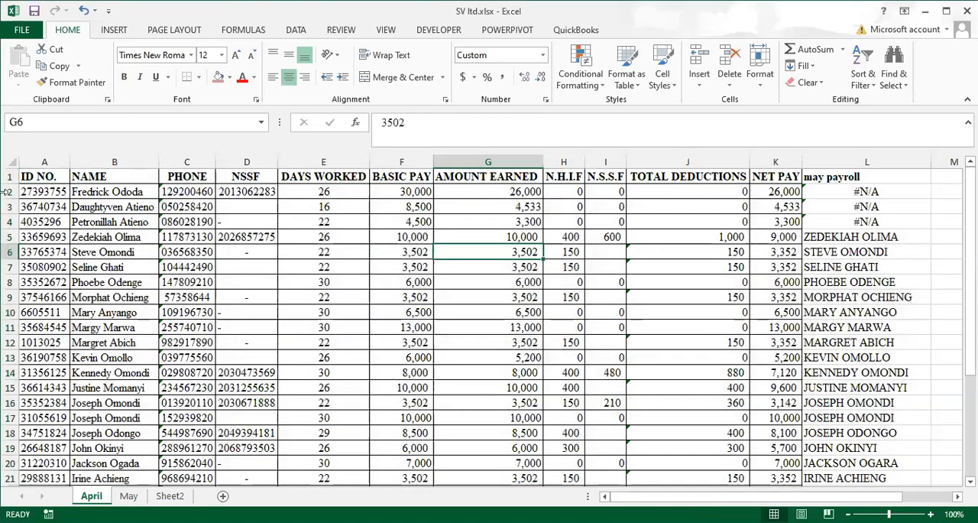
# Shade rows 2 to 4 of the April sheet, which hold the #N/A results, with a light red fill
pyautogui.moveTo(6, 191); pyautogui.dragTo(7, 222)
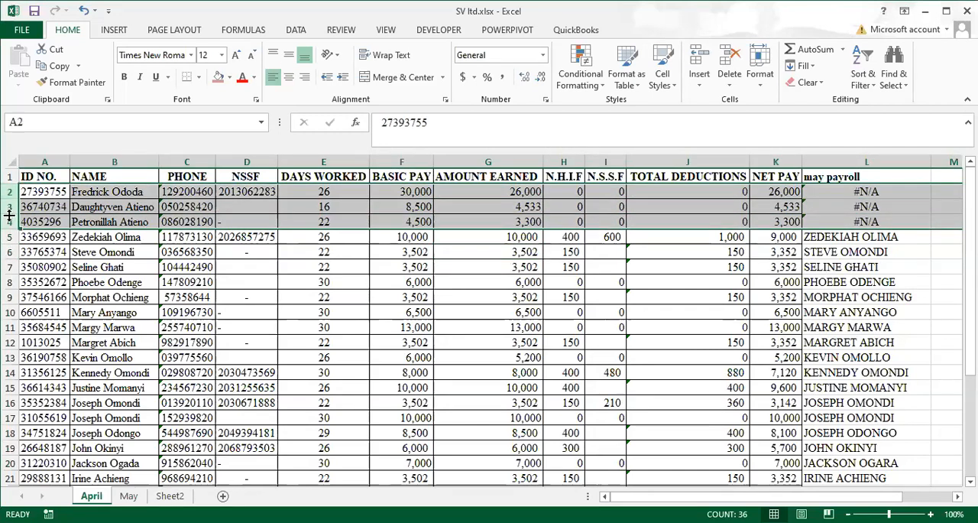
pyautogui.click(218, 78)
pyautogui.click(527, 326)
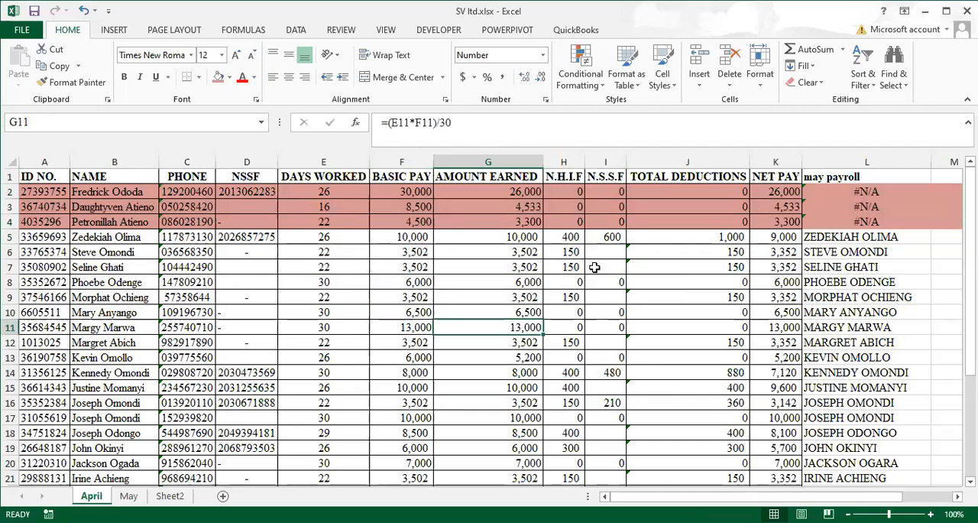
# Review the shaded rows on the April and May sheets and the payment details on Sheet2
pyautogui.click(710, 263)
pyautogui.click(384, 262)
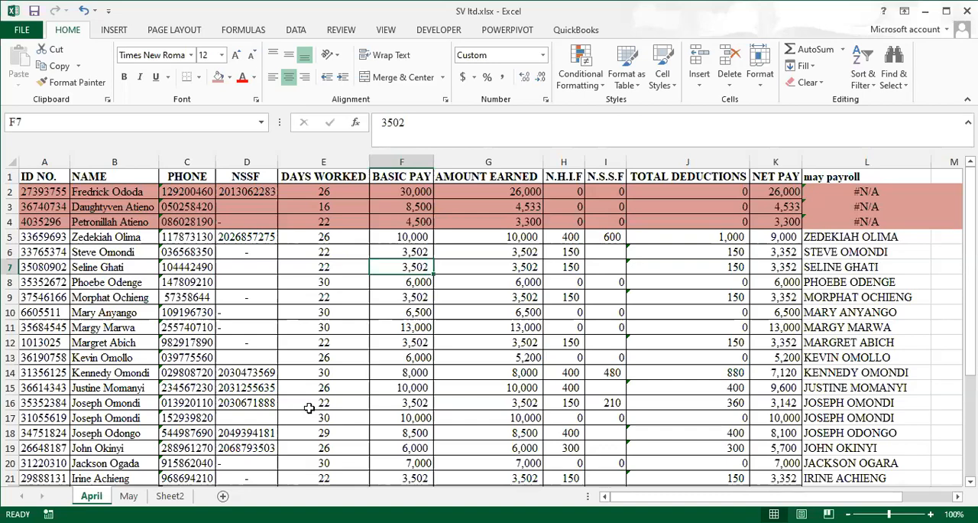
pyautogui.scroll(-1, 309, 408)
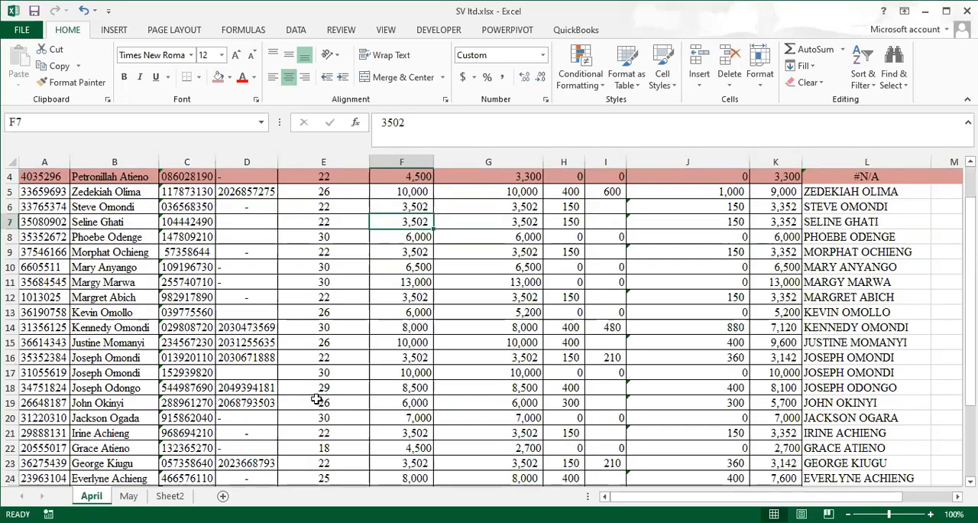
pyautogui.scroll(1, 221, 433)
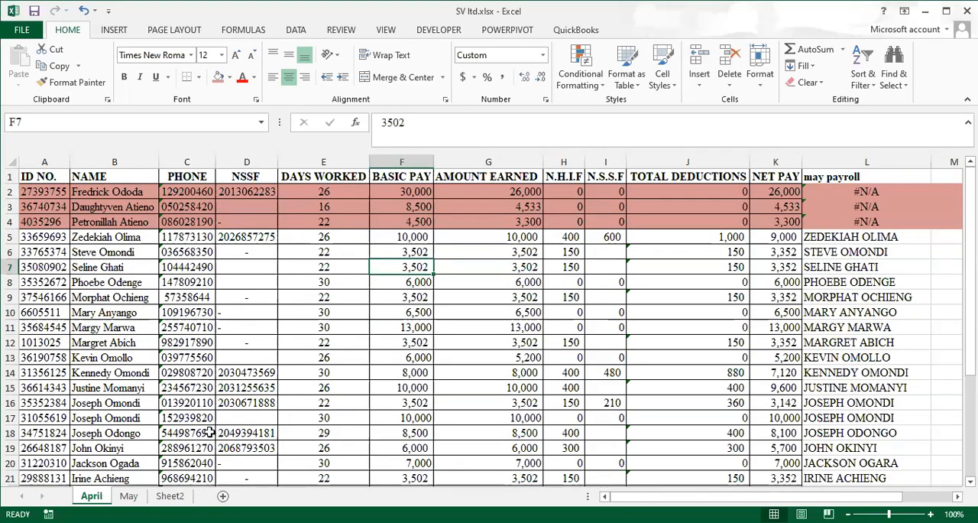
pyautogui.click(129, 496)
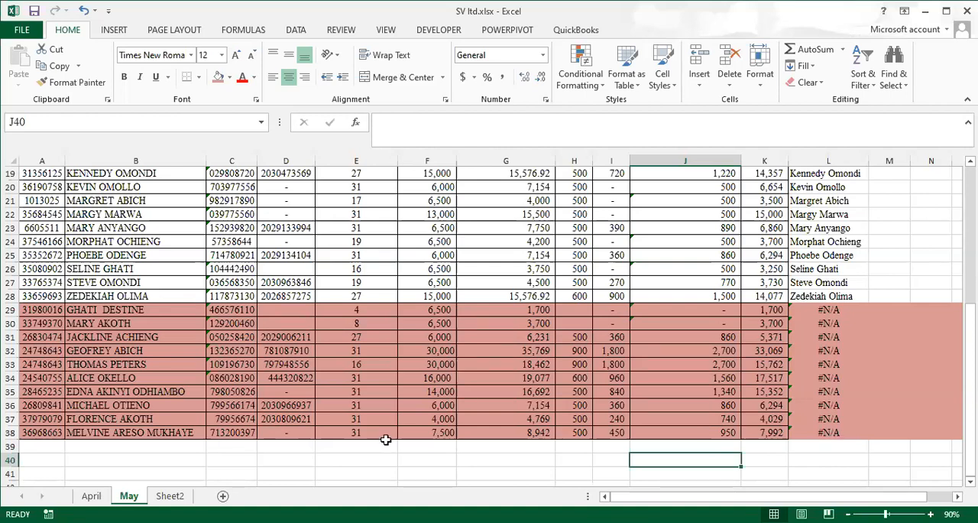
pyautogui.click(173, 495)
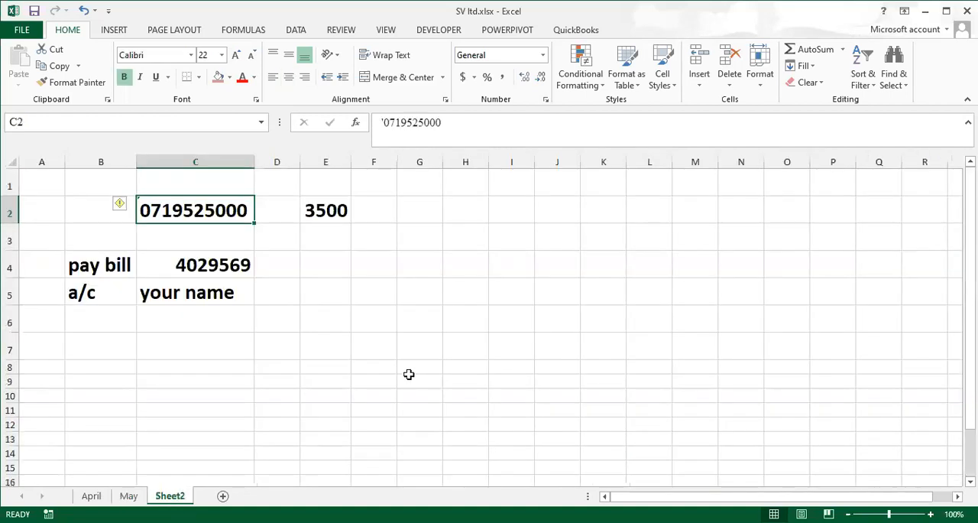
pyautogui.click(577, 367)
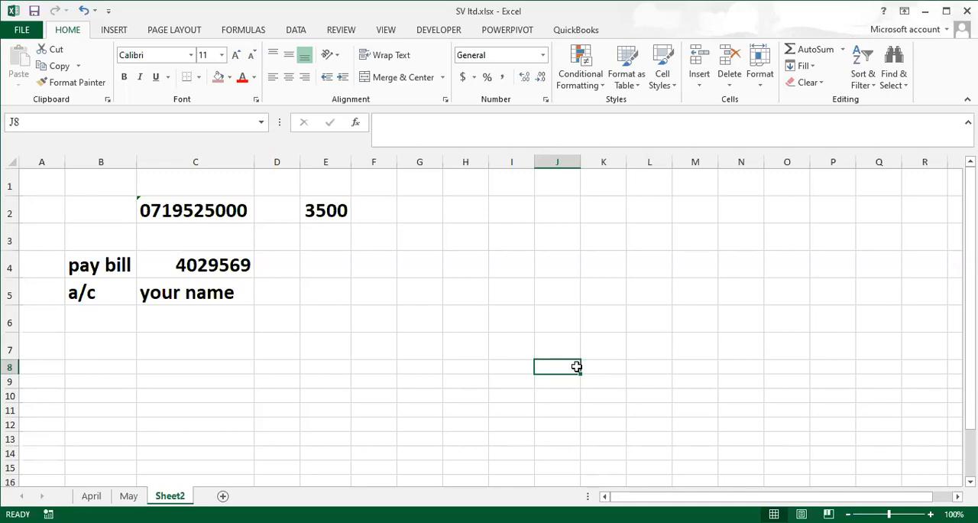
pyautogui.click(374, 293)
pyautogui.click(233, 216)
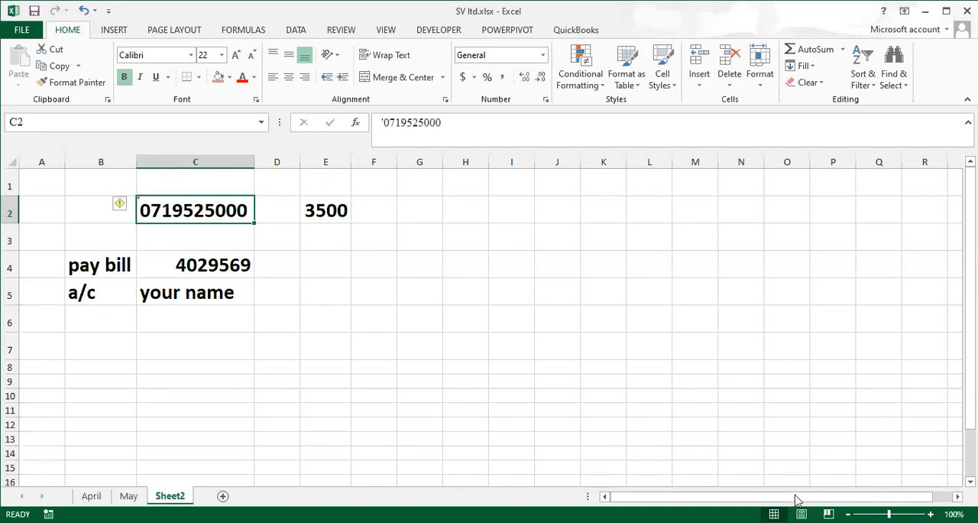
pyautogui.click(799, 522)
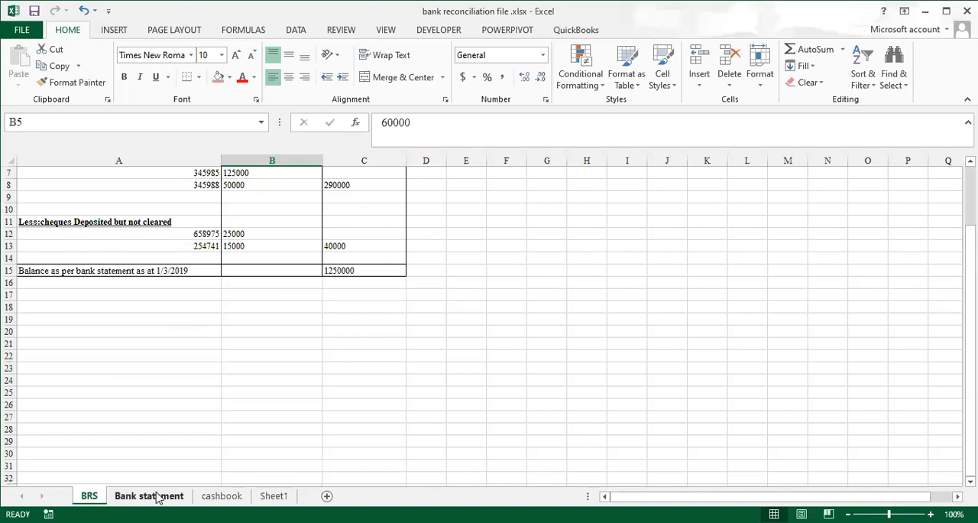
# In the bank reconciliation file, delete helper columns G to I from the Bank statement sheet
pyautogui.click(158, 497)
pyautogui.scroll(12, 238, 303)
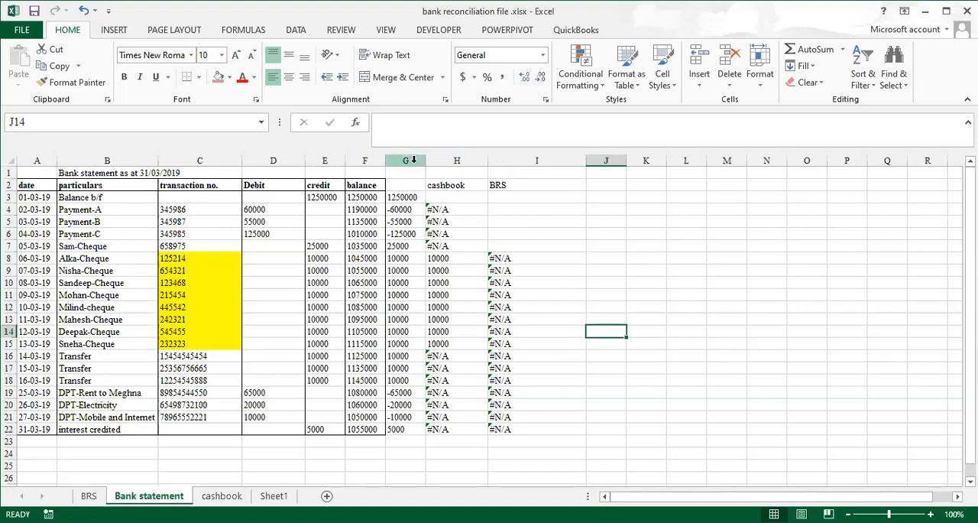
pyautogui.moveTo(414, 160); pyautogui.dragTo(579, 162)
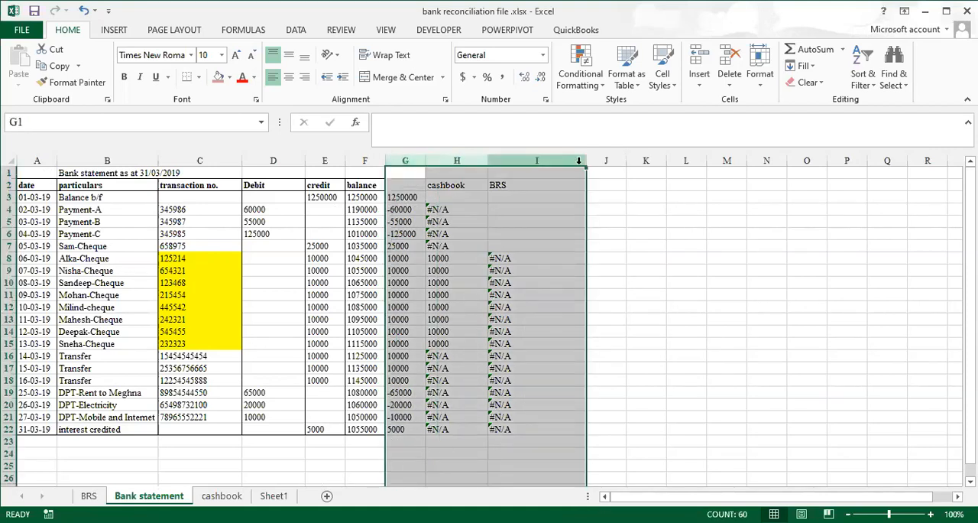
pyautogui.click(726, 59)
pyautogui.click(440, 233)
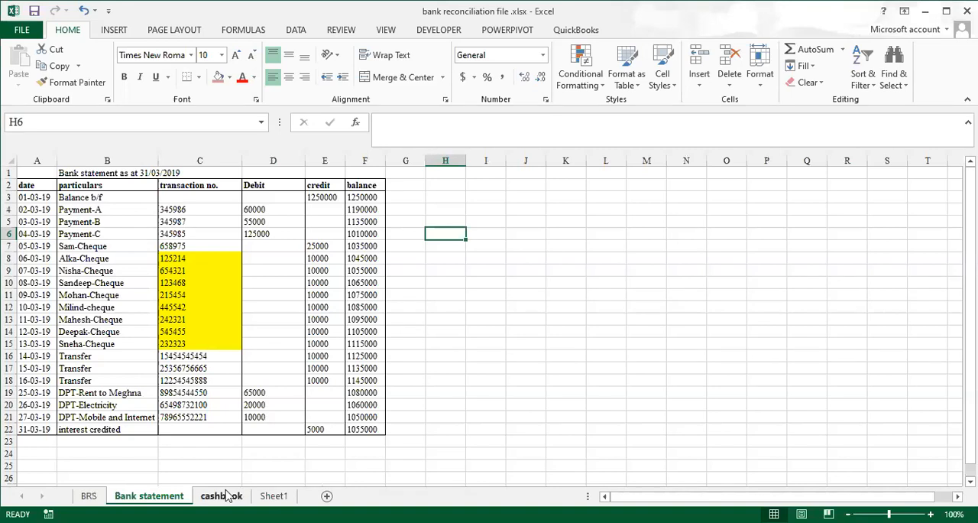
# Delete the unlabelled helper column G from the cashbook sheet and check the rows below the table
pyautogui.click(225, 495)
pyautogui.click(274, 497)
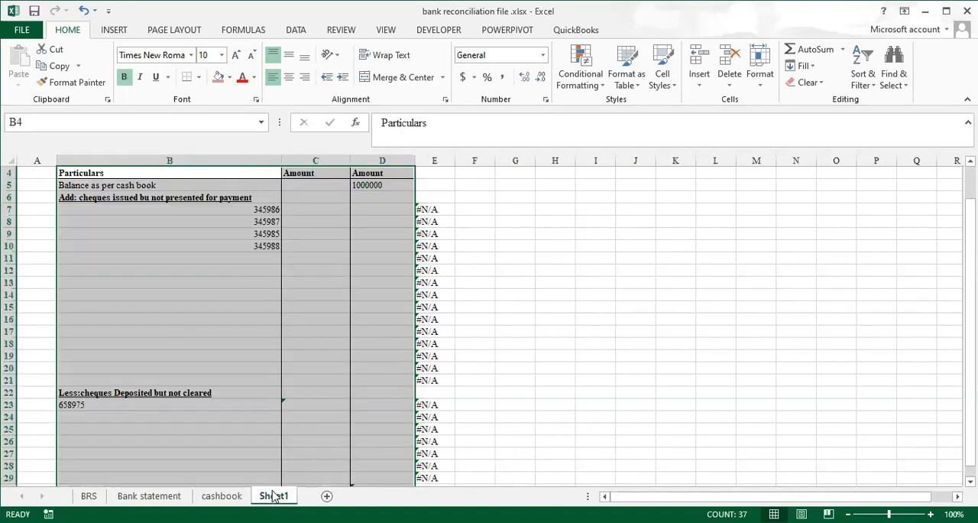
pyautogui.scroll(1, 202, 267)
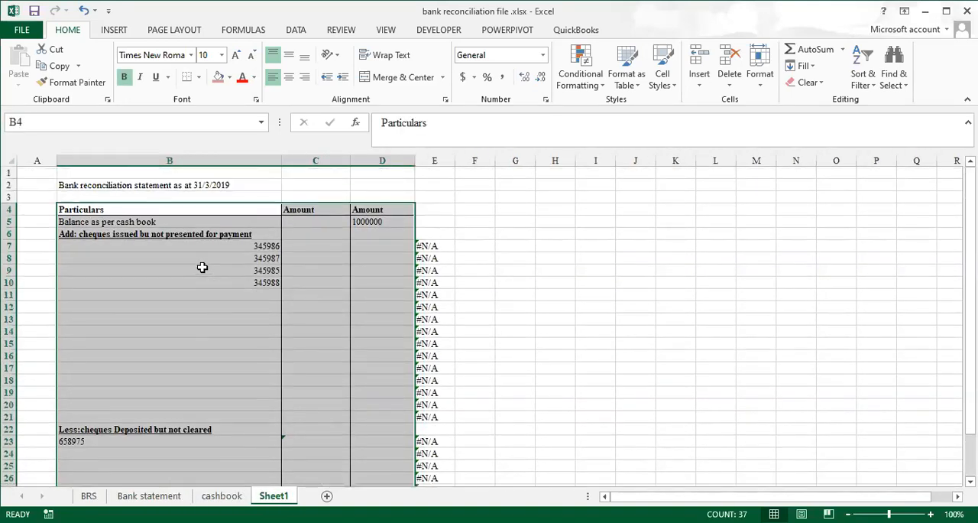
pyautogui.click(234, 496)
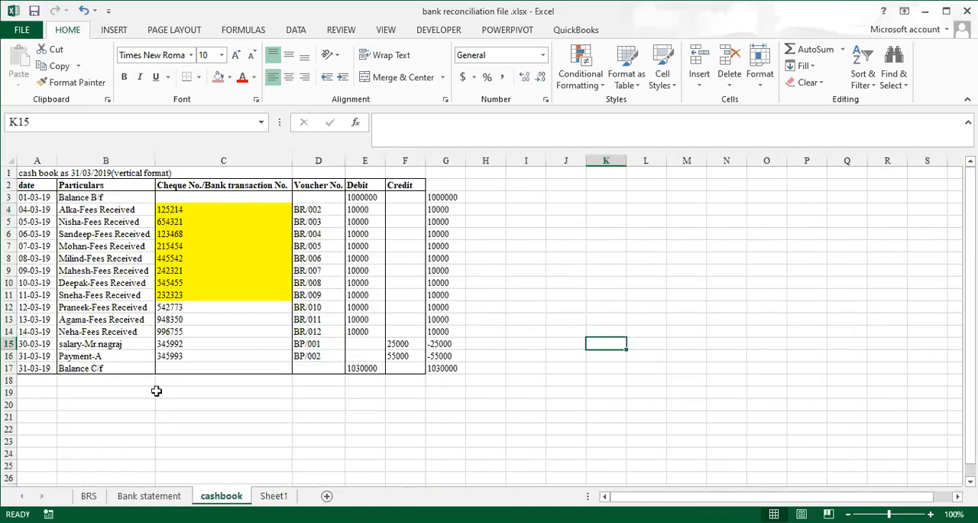
pyautogui.click(445, 161)
pyautogui.click(726, 61)
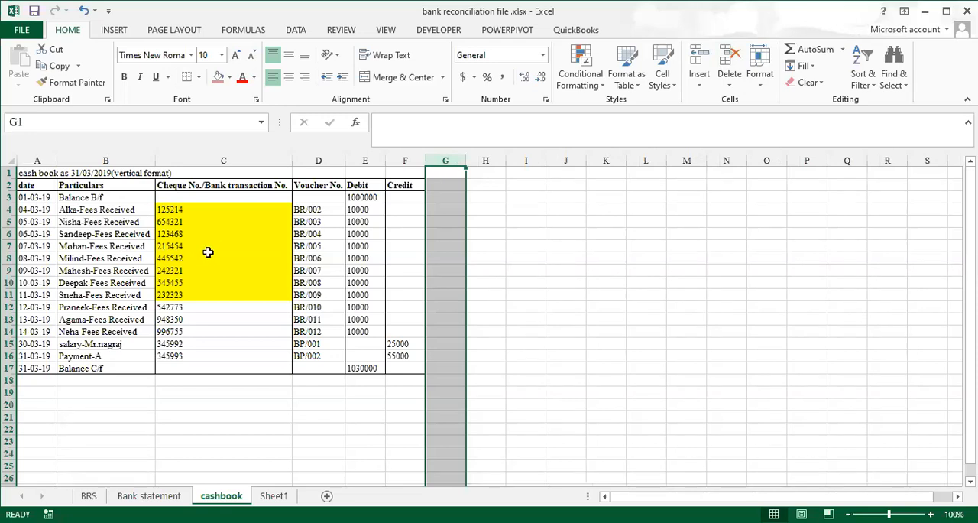
pyautogui.scroll(-2, 197, 289)
pyautogui.scroll(-2, 198, 290)
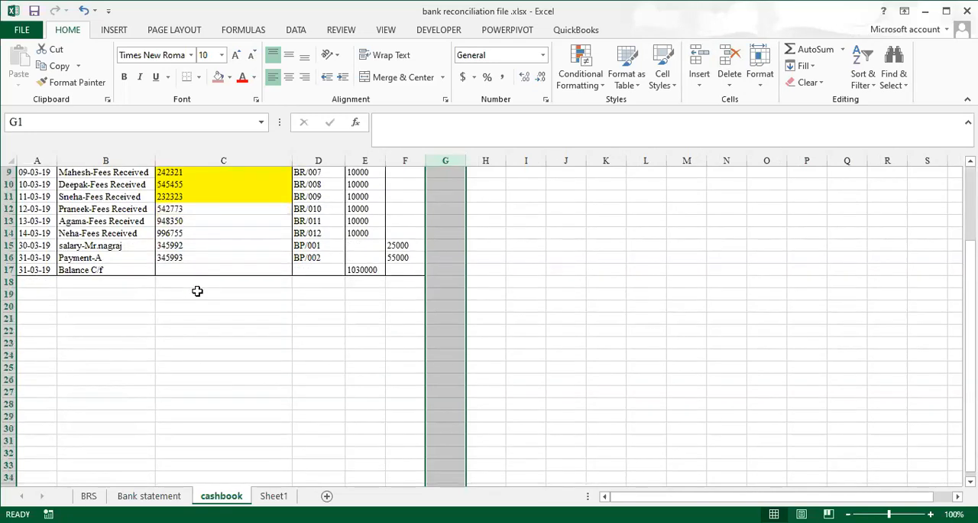
pyautogui.click(39, 251)
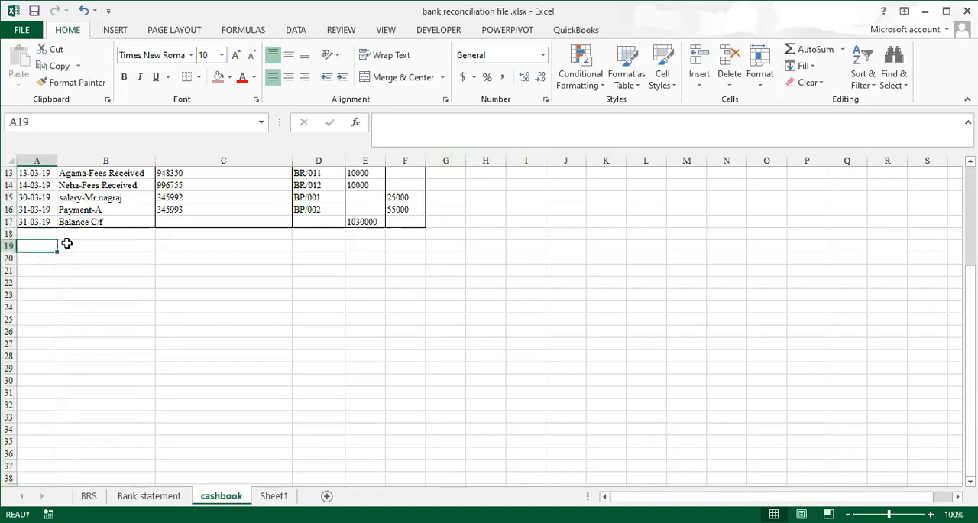
pyautogui.scroll(4, 134, 279)
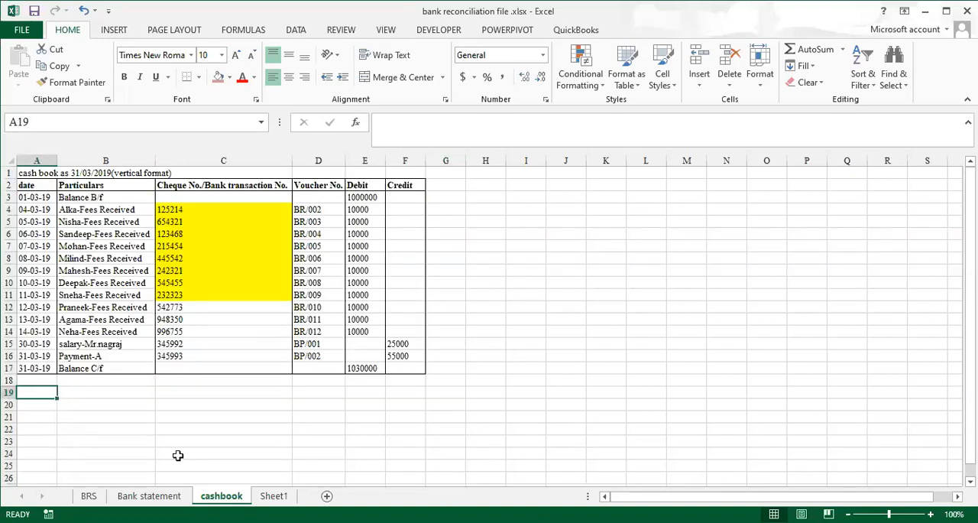
# Delete column E with its #N/A results from the bank reconciliation statement on Sheet1
pyautogui.click(163, 496)
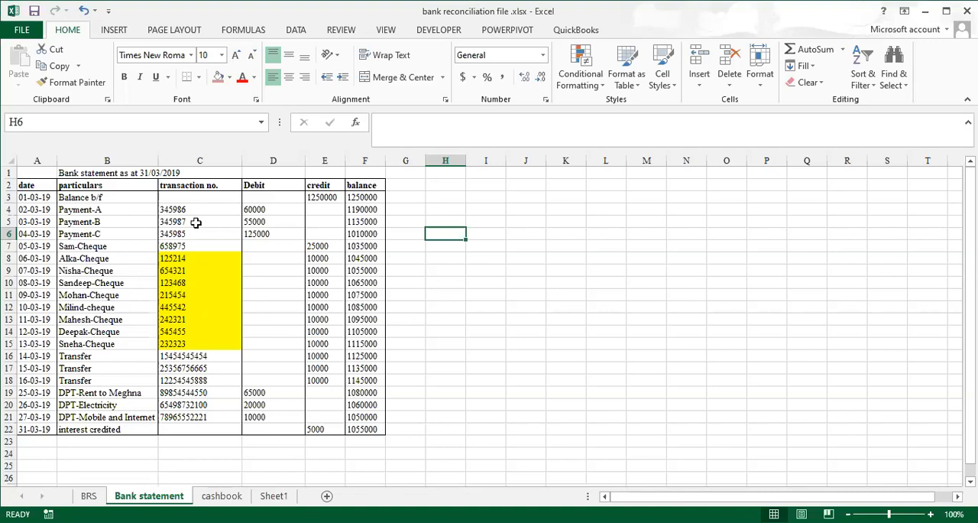
pyautogui.click(274, 496)
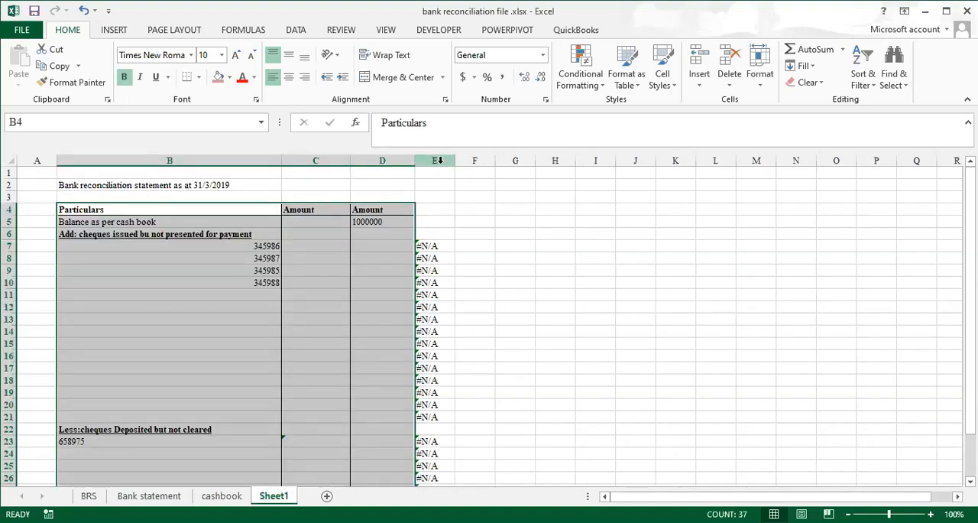
pyautogui.click(440, 160)
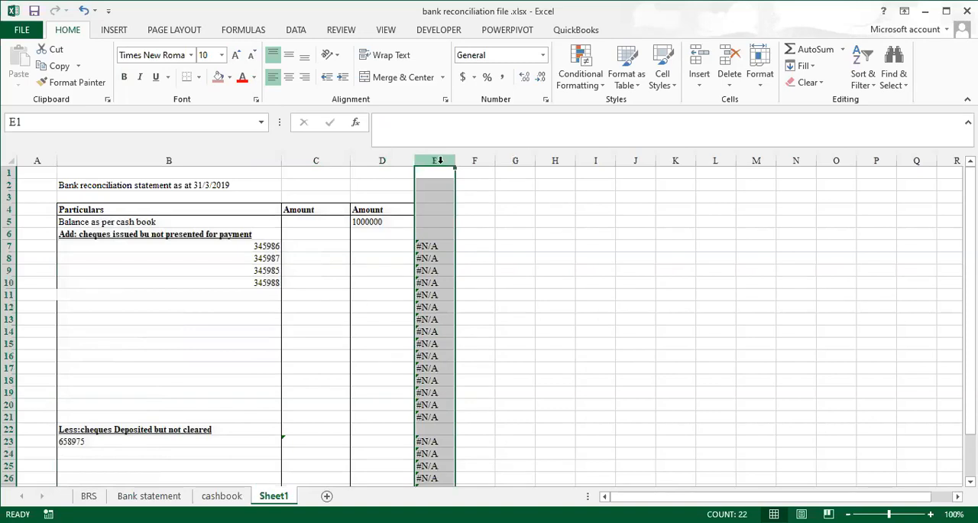
pyautogui.click(730, 61)
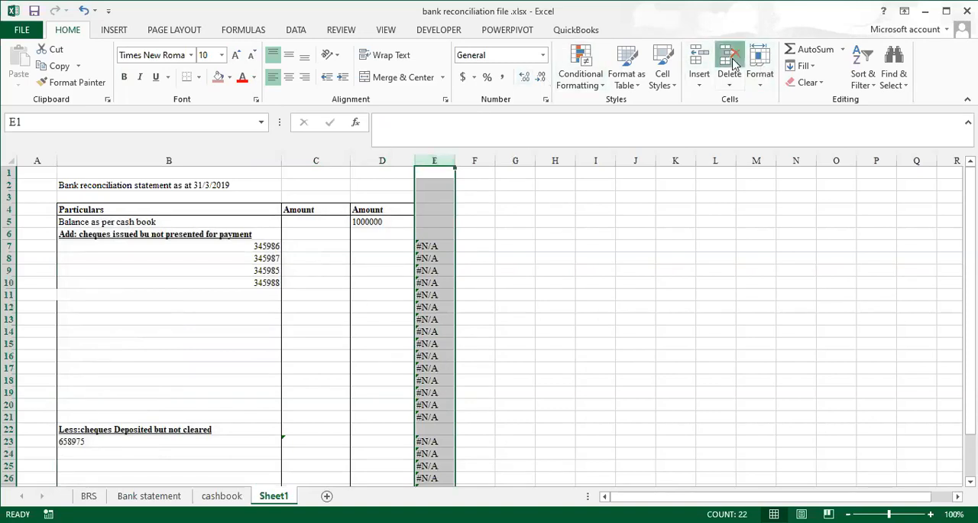
pyautogui.click(461, 269)
pyautogui.scroll(-7, 199, 280)
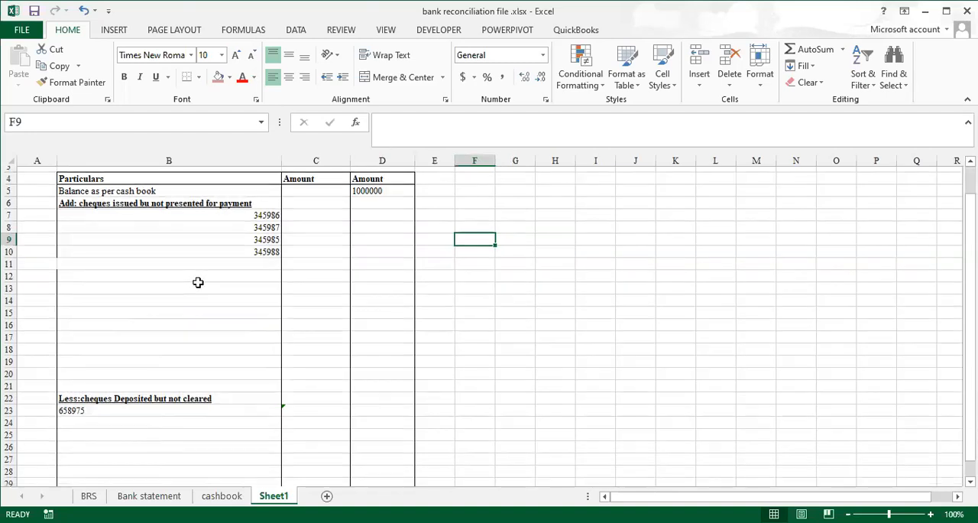
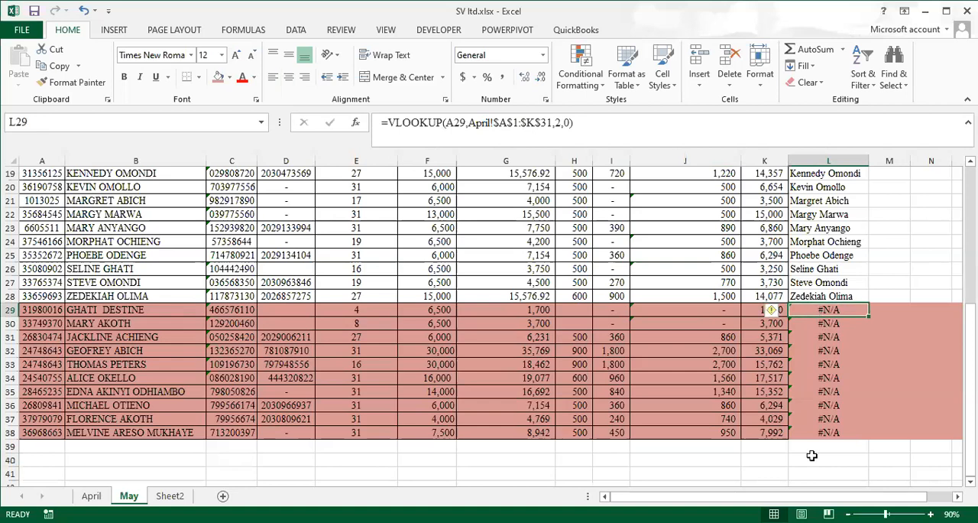
# On the May sheet, fill the ID number cell A29 of the first shaded employee row with green
pyautogui.click(812, 457)
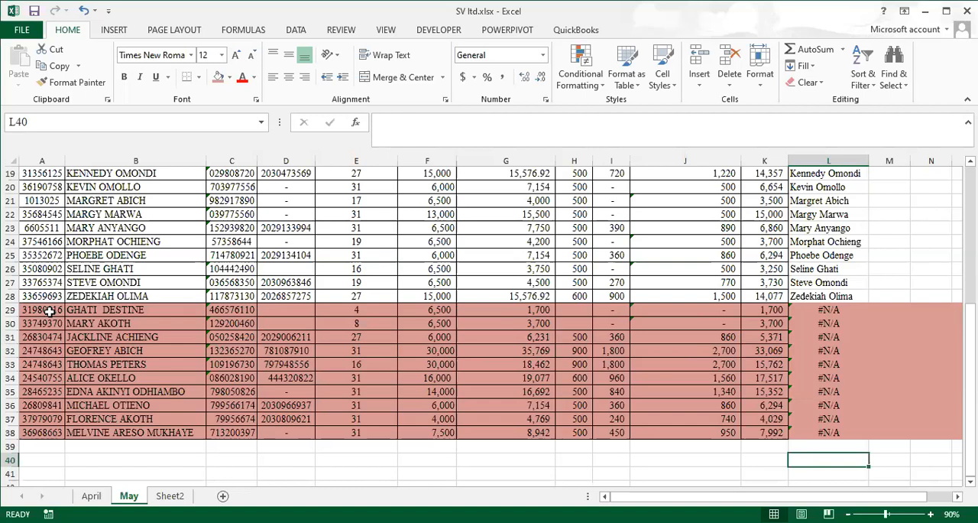
pyautogui.click(49, 310)
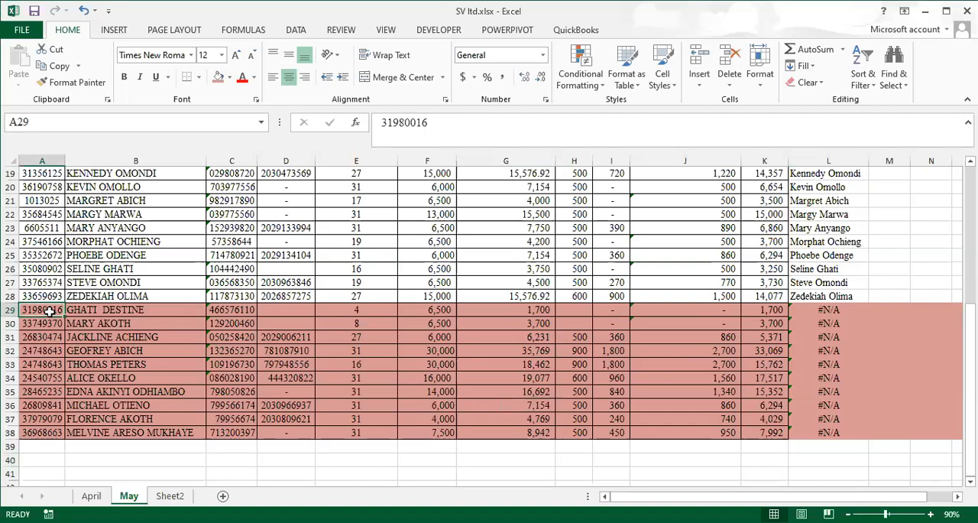
pyautogui.click(218, 76)
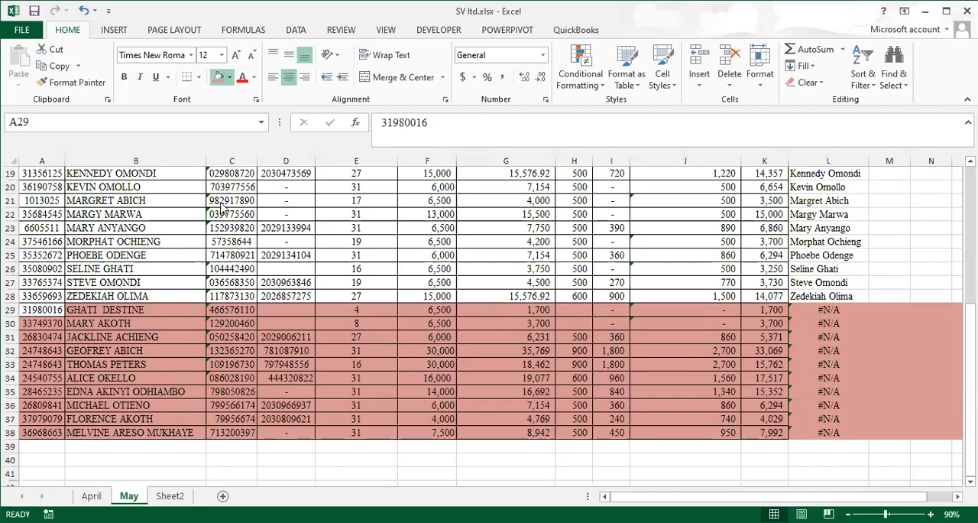
pyautogui.click(221, 207)
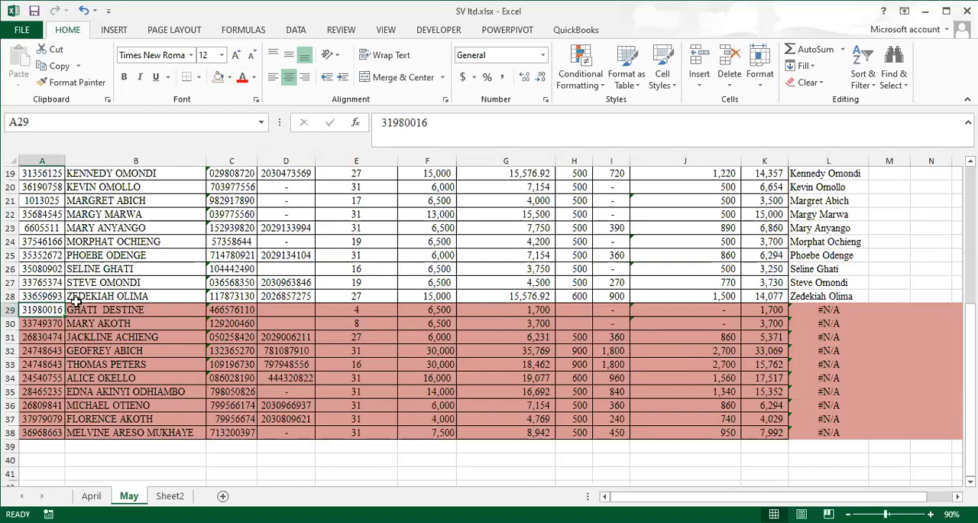
pyautogui.click(230, 79)
pyautogui.click(318, 157)
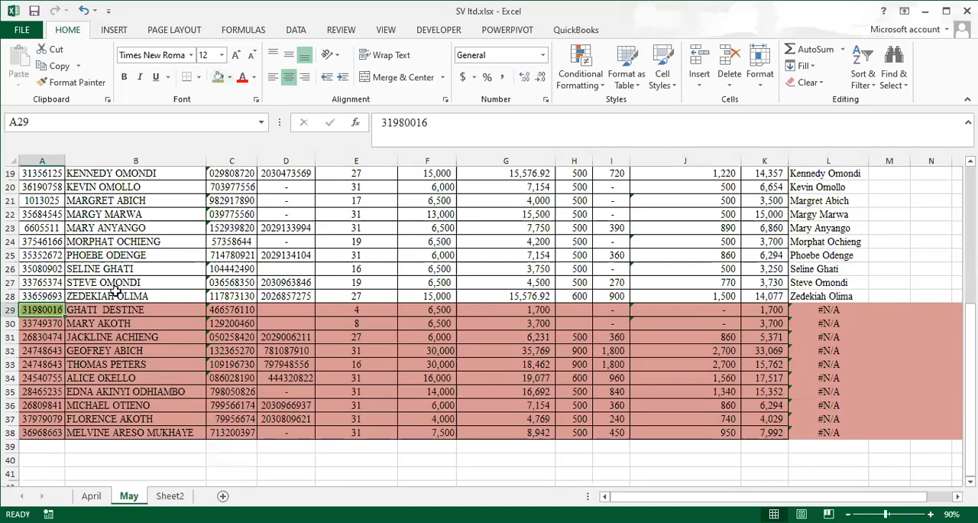
# Apply the green fill to the ID numbers in A29:A34 and select the remaining shaded ID cells A35:A38
pyautogui.click(41, 324)
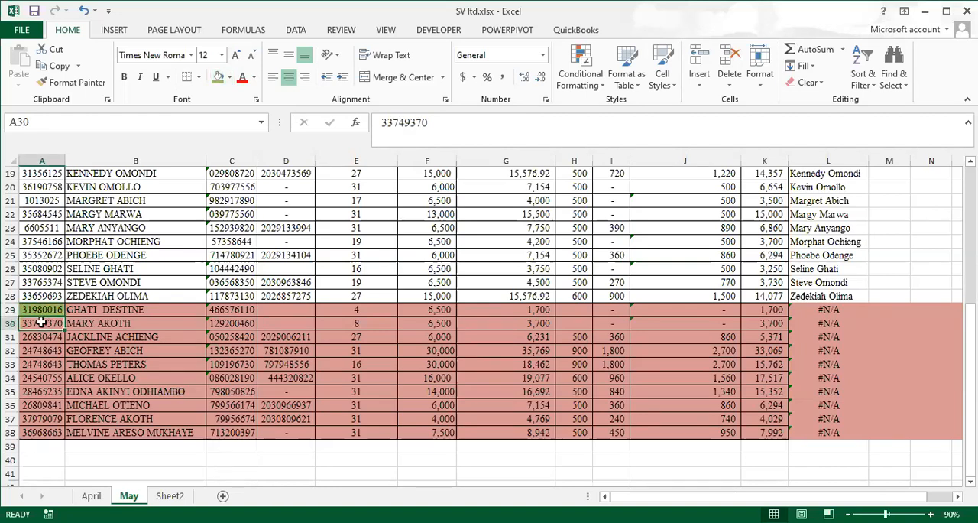
pyautogui.moveTo(42, 310); pyautogui.dragTo(49, 376)
pyautogui.click(218, 78)
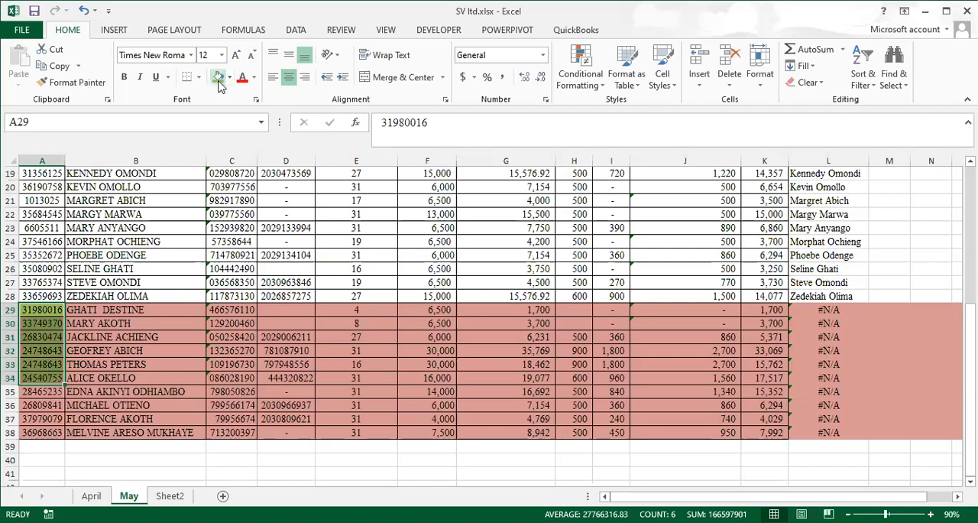
pyautogui.moveTo(47, 391); pyautogui.dragTo(51, 425)
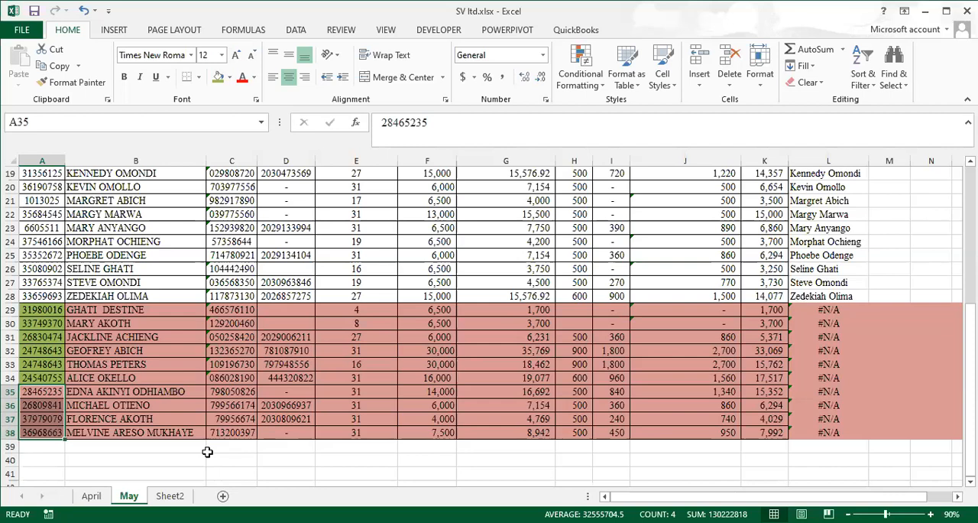
# On the April sheet, inspect the May payroll lookup in L2, the total deductions in J2, and the shaded rows 2 to 4
pyautogui.click(93, 501)
pyautogui.click(832, 191)
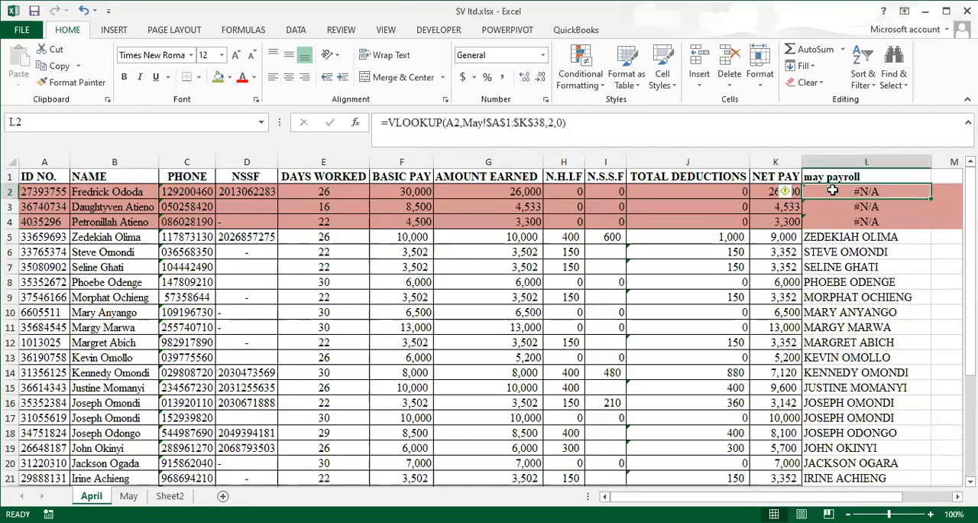
pyautogui.click(678, 191)
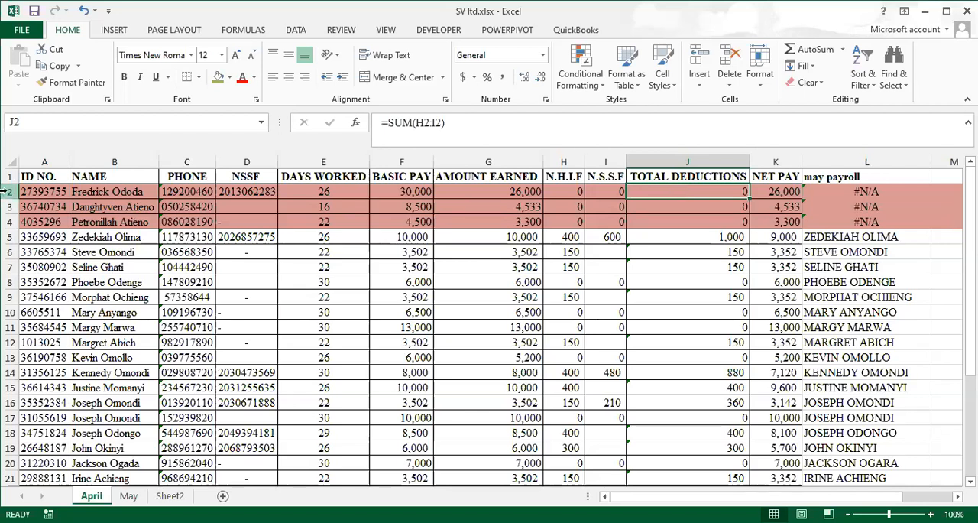
pyautogui.moveTo(4, 193); pyautogui.dragTo(4, 225)
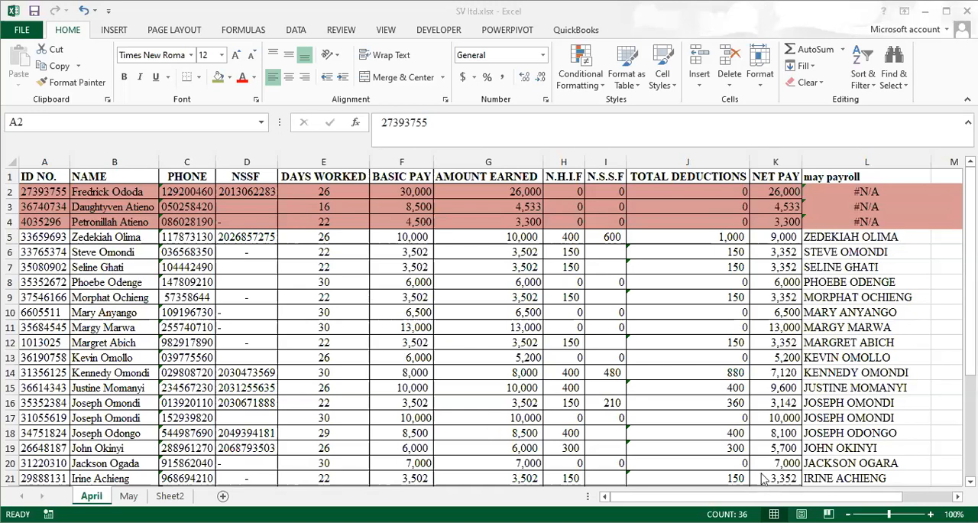
pyautogui.click(256, 339)
# Show the payment details on Sheet2 and select the empty cell E7
pyautogui.click(171, 494)
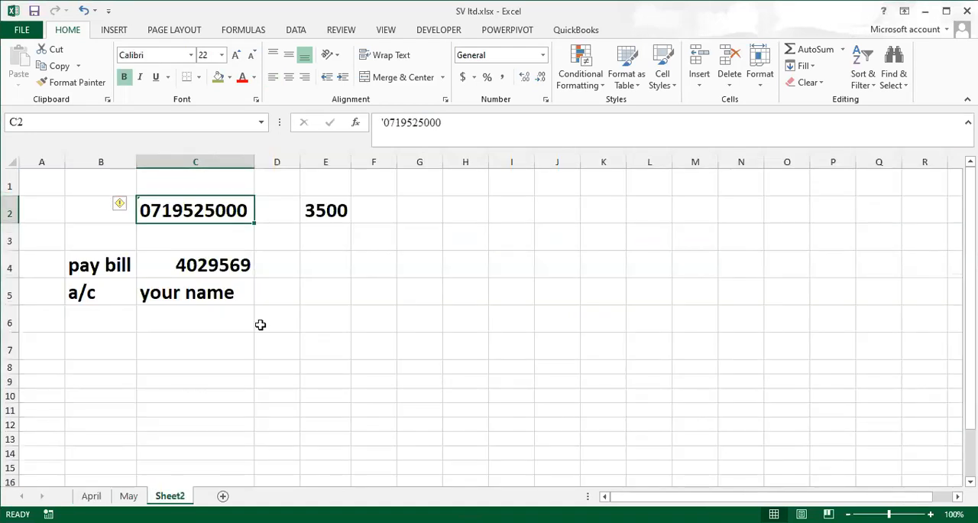
pyautogui.click(304, 344)
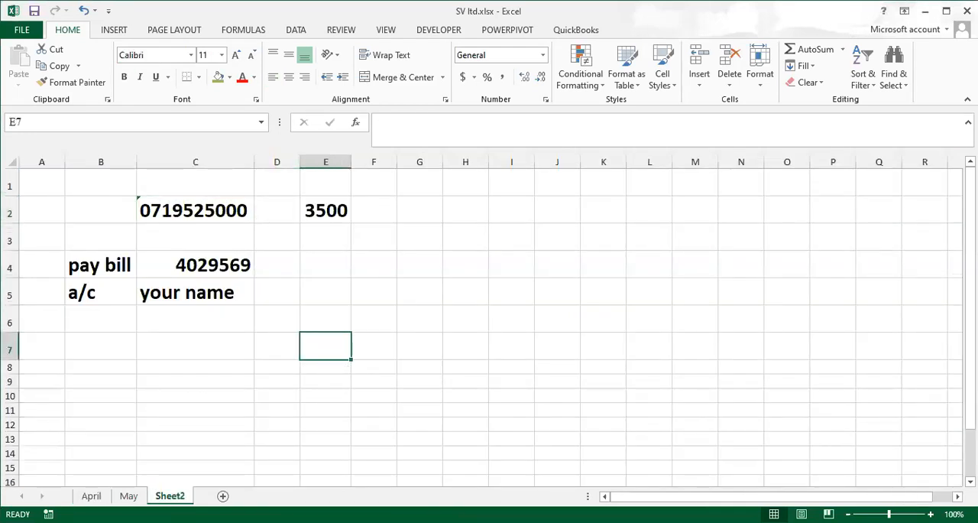
pyautogui.click(740, 417)
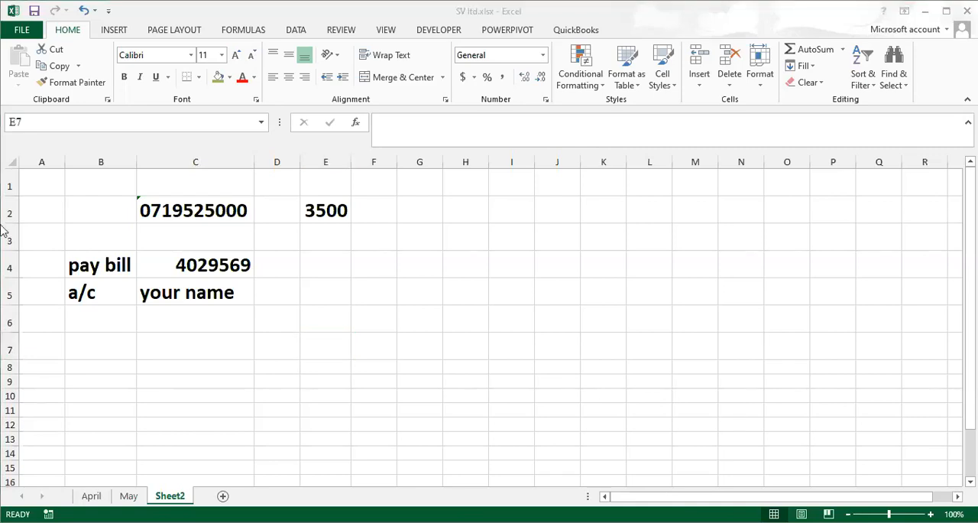